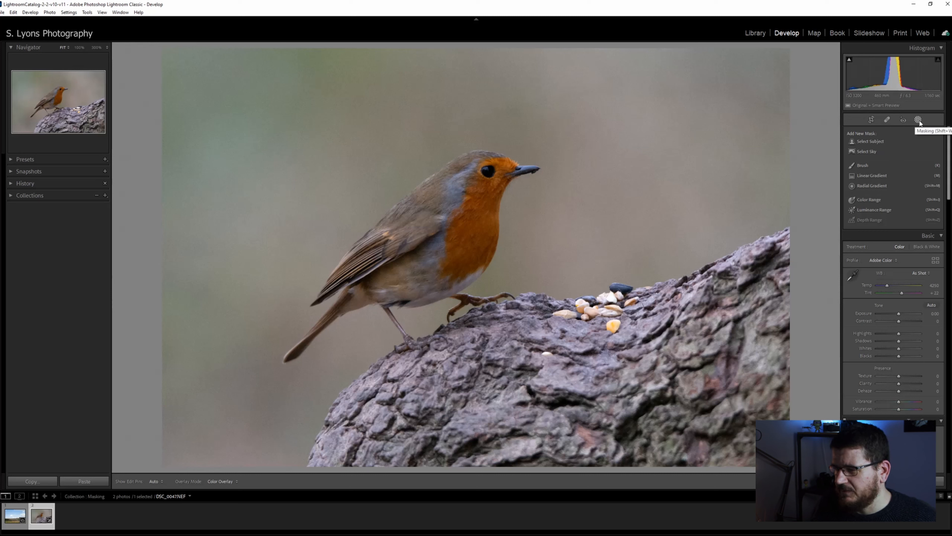
Create a Select Subject mask on the robin and add a brush to it with size 1.8 and flow 6
{"action": "left_click", "coordinate": [874, 141]}
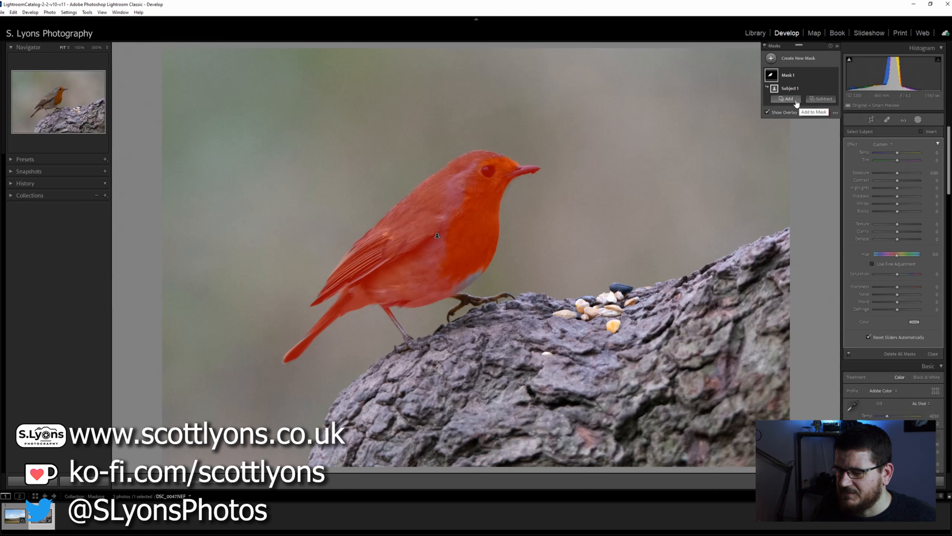
{"action": "left_click", "coordinate": [796, 102]}
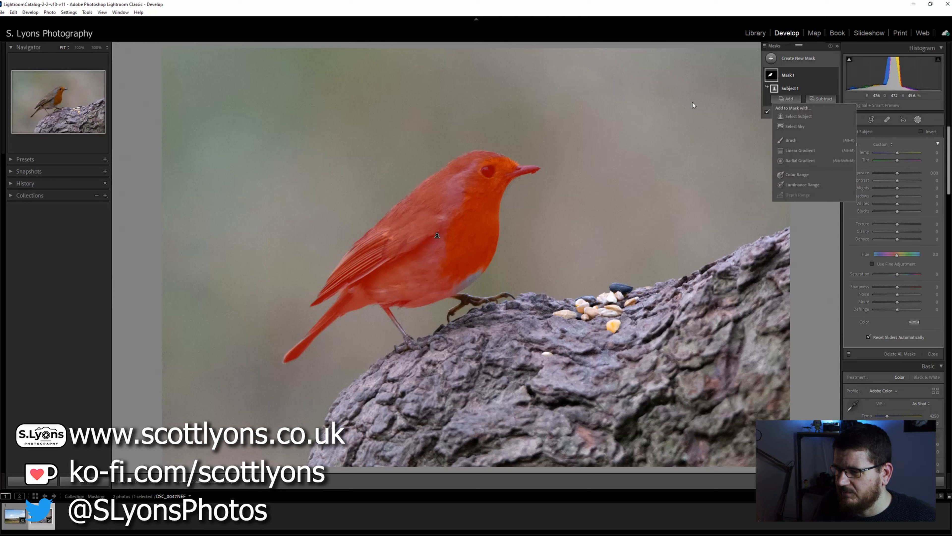
{"action": "left_click", "coordinate": [792, 141]}
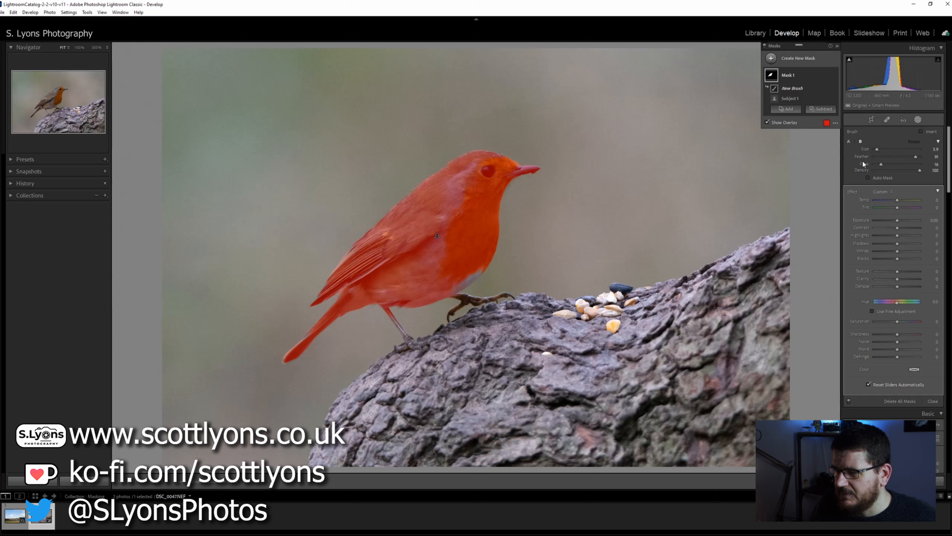
{"action": "left_click_drag", "start_coordinate": [884, 166], "coordinate": [879, 167]}
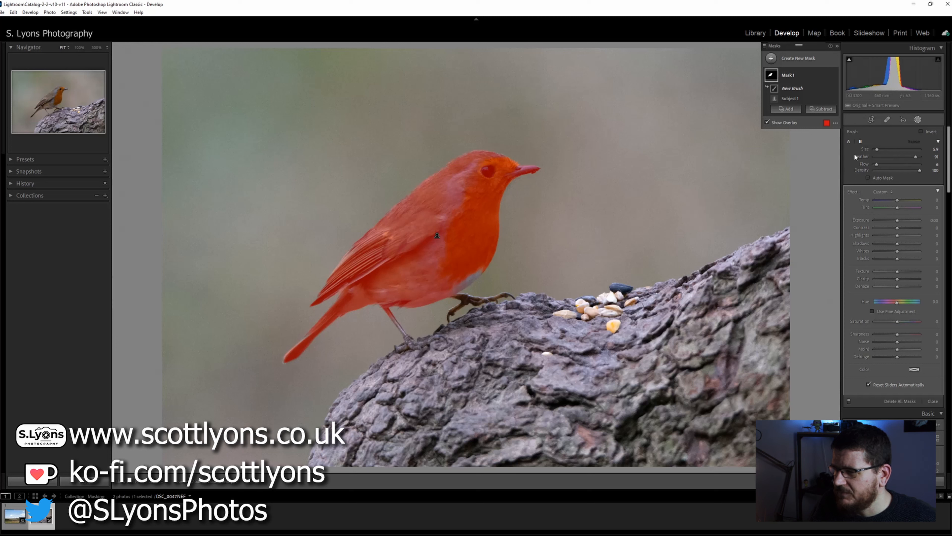
{"action": "left_click_drag", "start_coordinate": [876, 151], "coordinate": [875, 151]}
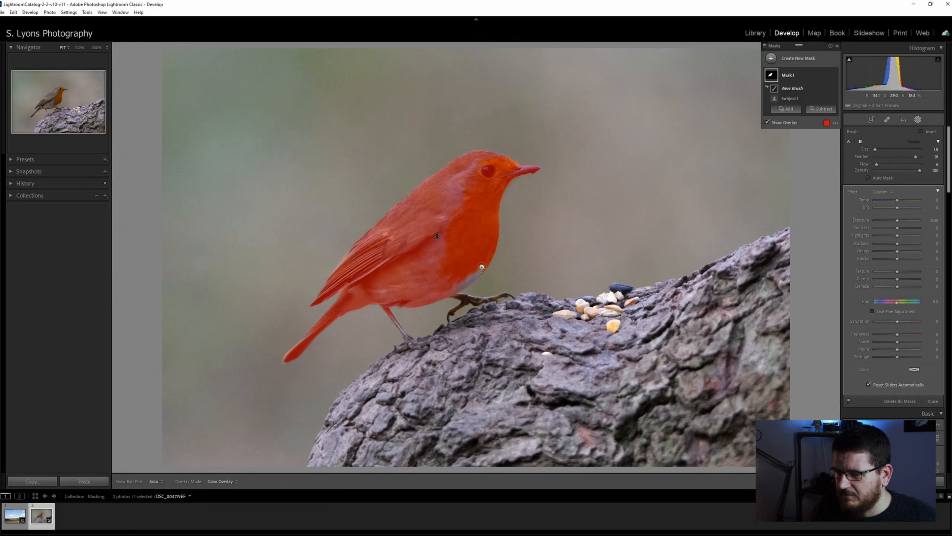
Paint the missed patch of the robin's lower breast into the mask, raising the brush flow to 31
{"action": "key", "text": "h"}
{"action": "key", "text": "alt"}
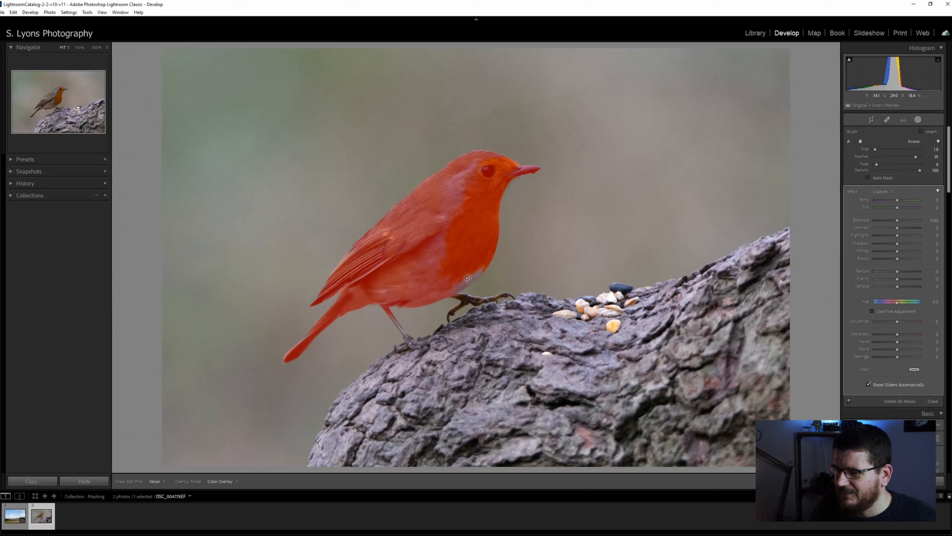
{"action": "key", "text": "h"}
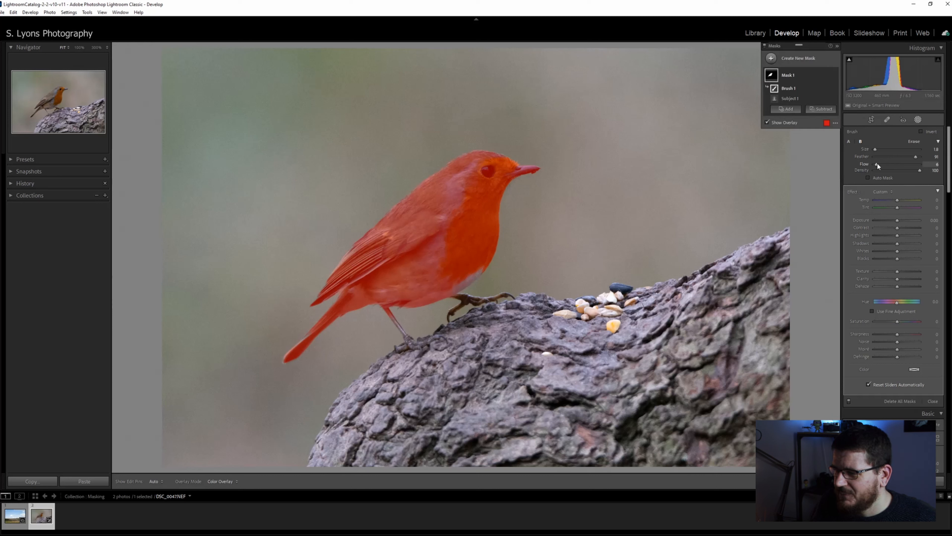
{"action": "key", "text": "h"}
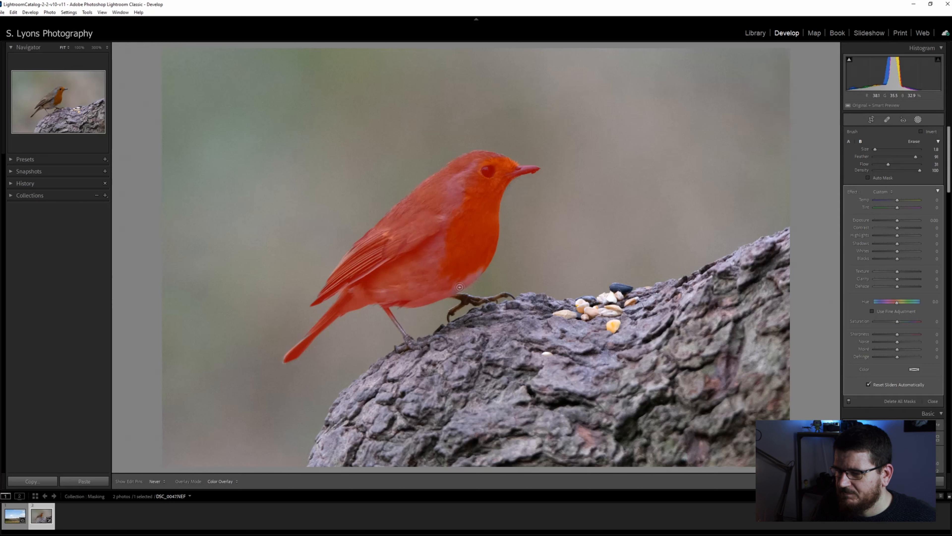
{"action": "key", "text": "h"}
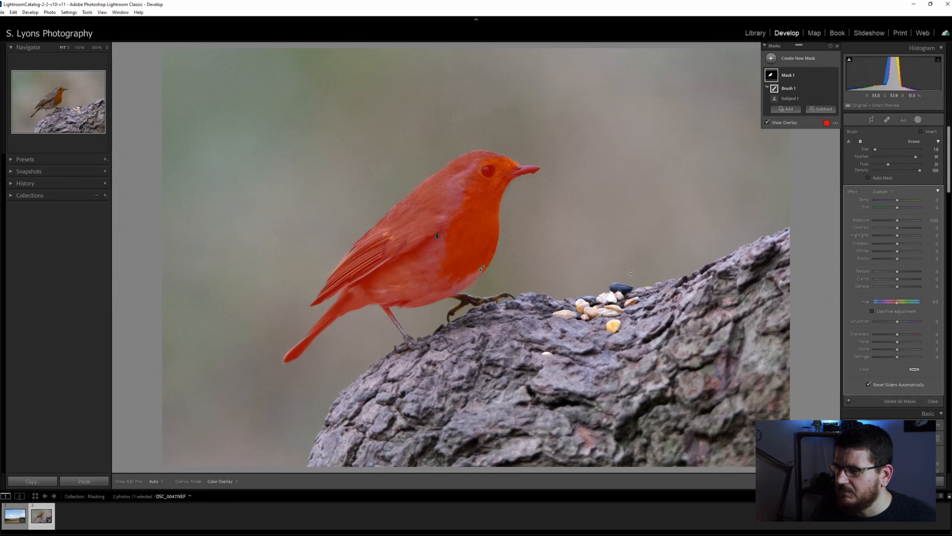
Try a green mask overlay colour and change it back to red
{"action": "left_click", "coordinate": [827, 123]}
{"action": "left_click", "coordinate": [458, 246]}
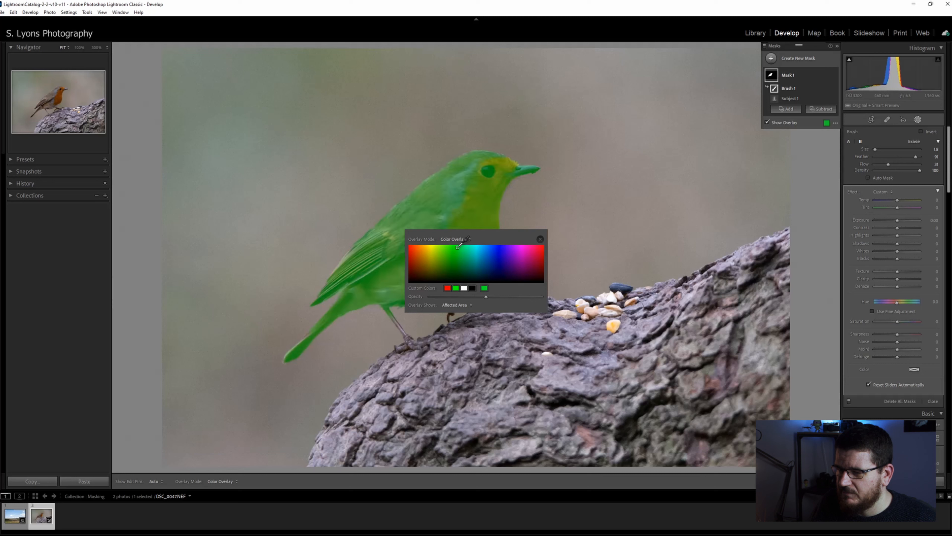
{"action": "mouse_move", "coordinate": [460, 245]}
{"action": "left_mouse_down"}
{"action": "mouse_move", "coordinate": [477, 247]}
{"action": "mouse_move", "coordinate": [367, 240]}
{"action": "left_mouse_up"}
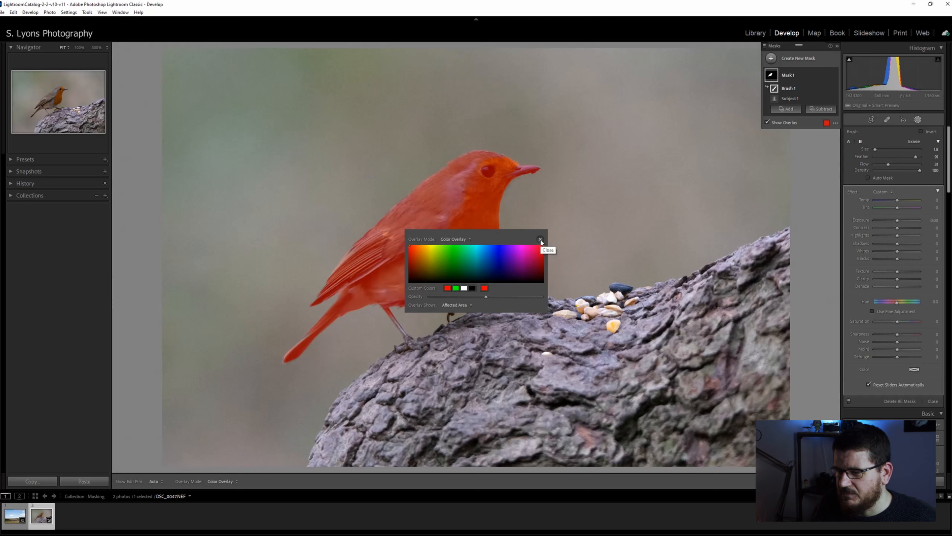
{"action": "left_click", "coordinate": [540, 240]}
Toggle the red overlay off and on to check the mask's coverage of the robin
{"action": "left_click", "coordinate": [767, 122]}
{"action": "left_click", "coordinate": [767, 123]}
{"action": "left_click", "coordinate": [767, 122]}
{"action": "left_click", "coordinate": [767, 122]}
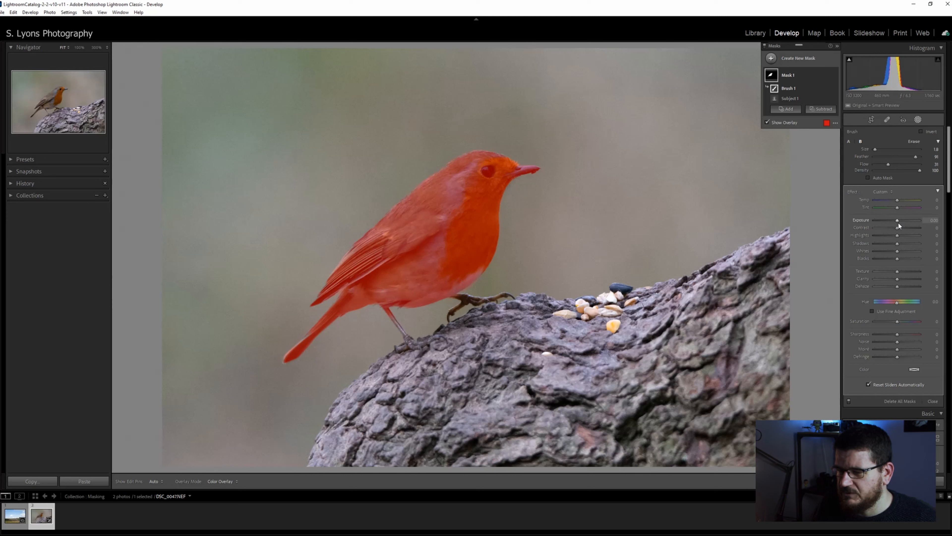
Try a moderate exposure boost on the robin mask, reset it, and raise the exposure to about 2.5
{"action": "mouse_move", "coordinate": [897, 222]}
{"action": "left_mouse_down"}
{"action": "mouse_move", "coordinate": [911, 222]}
{"action": "mouse_move", "coordinate": [875, 221]}
{"action": "mouse_move", "coordinate": [906, 221]}
{"action": "left_mouse_up"}
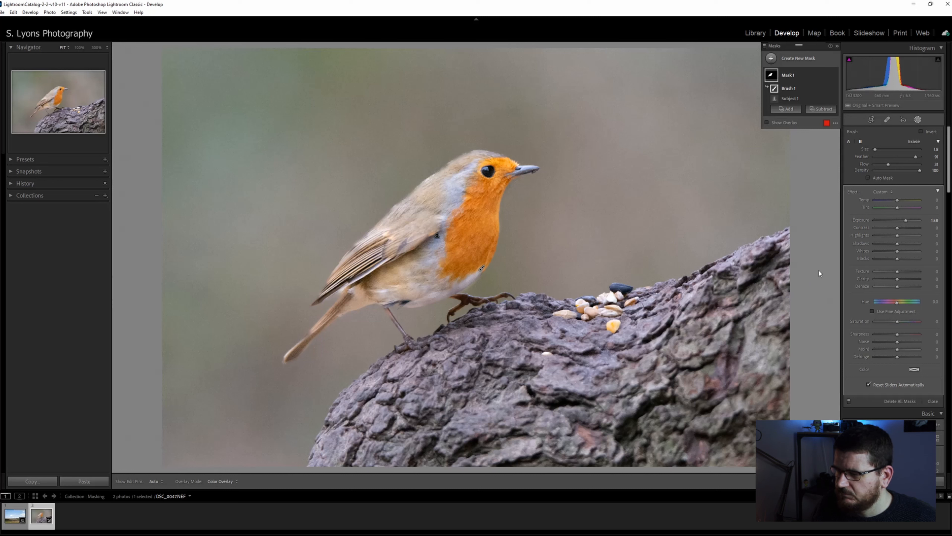
{"action": "double_click", "coordinate": [857, 219]}
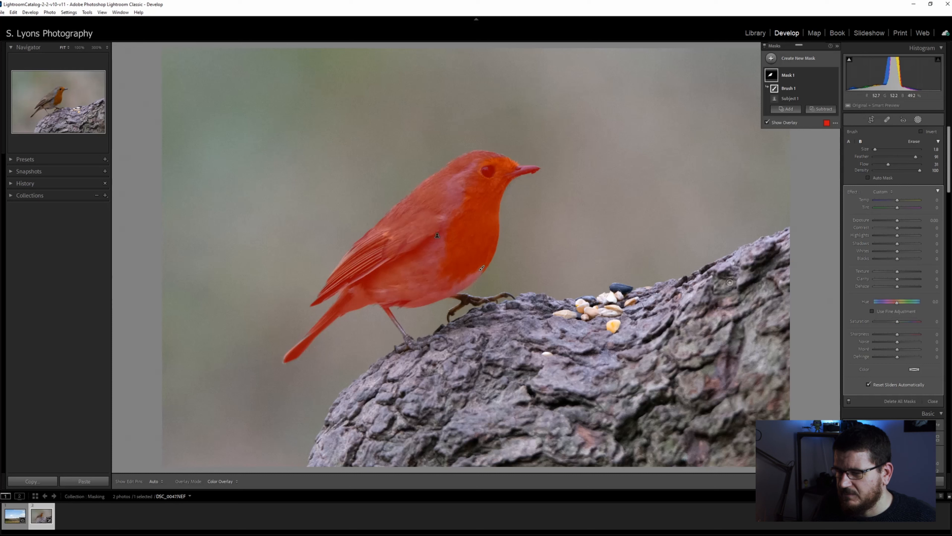
{"action": "left_click_drag", "start_coordinate": [896, 221], "coordinate": [911, 221]}
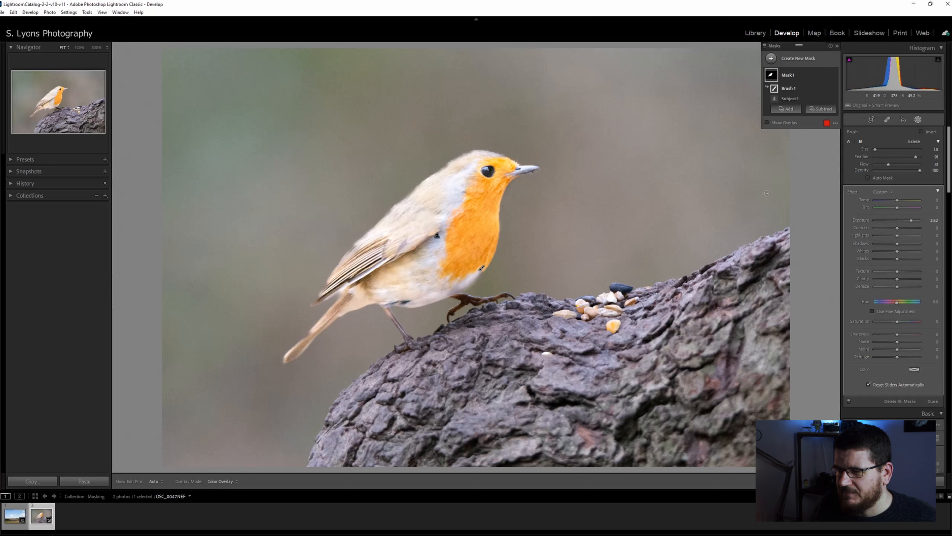
Create a linear gradient mask from the photo's right edge to the robin's breast and set its exposure to -2.12
{"action": "left_click", "coordinate": [770, 58]}
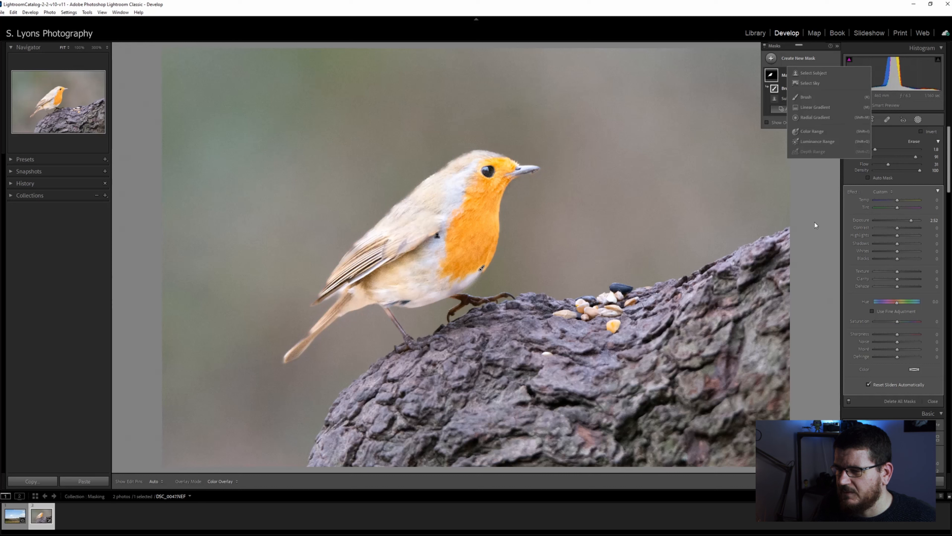
{"action": "left_click", "coordinate": [818, 108]}
{"action": "left_click_drag", "start_coordinate": [789, 212], "coordinate": [501, 215]}
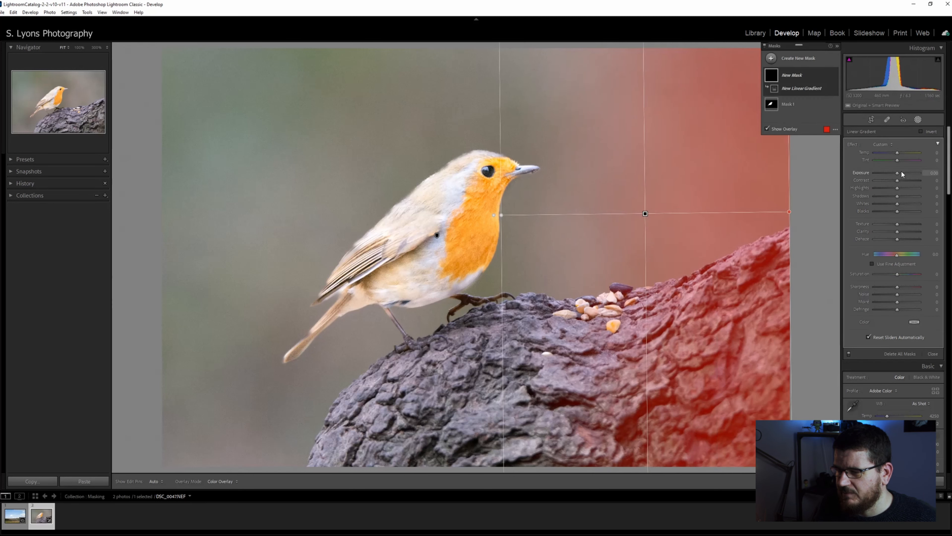
{"action": "left_click_drag", "start_coordinate": [898, 174], "coordinate": [884, 173]}
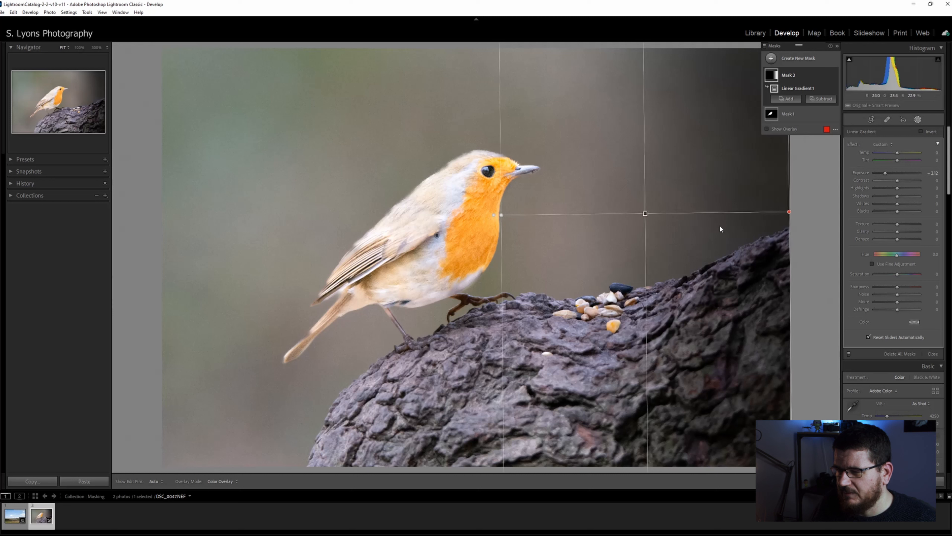
Reselect the robin mask's subject component and reduce its exposure to 0.71
{"action": "left_click", "coordinate": [792, 115]}
{"action": "left_click", "coordinate": [792, 76]}
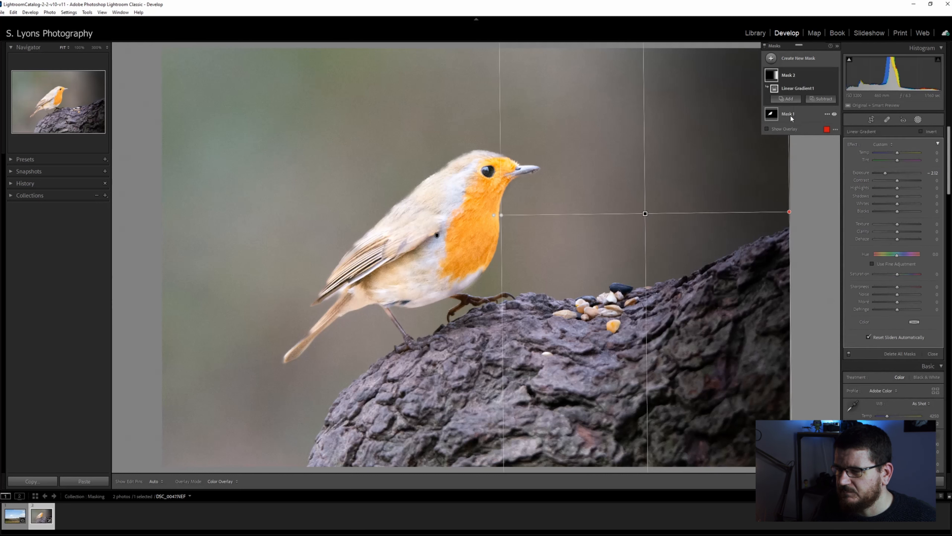
{"action": "left_click", "coordinate": [791, 116]}
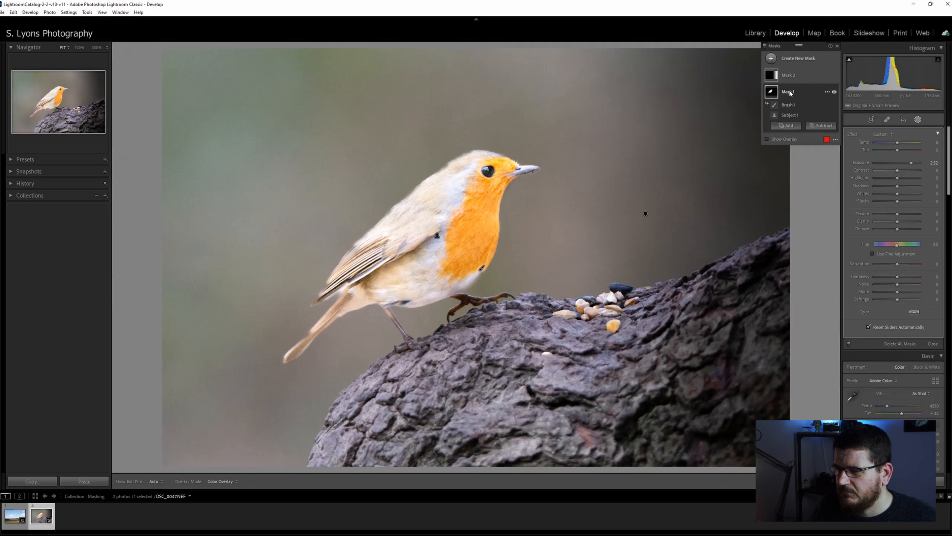
{"action": "left_click", "coordinate": [792, 103]}
{"action": "left_click", "coordinate": [789, 115]}
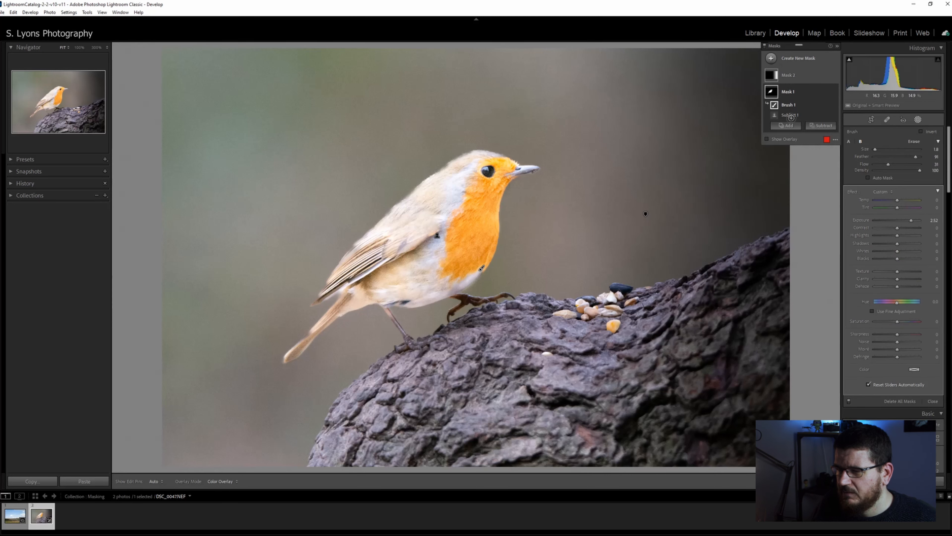
{"action": "left_click_drag", "start_coordinate": [910, 173], "coordinate": [902, 174]}
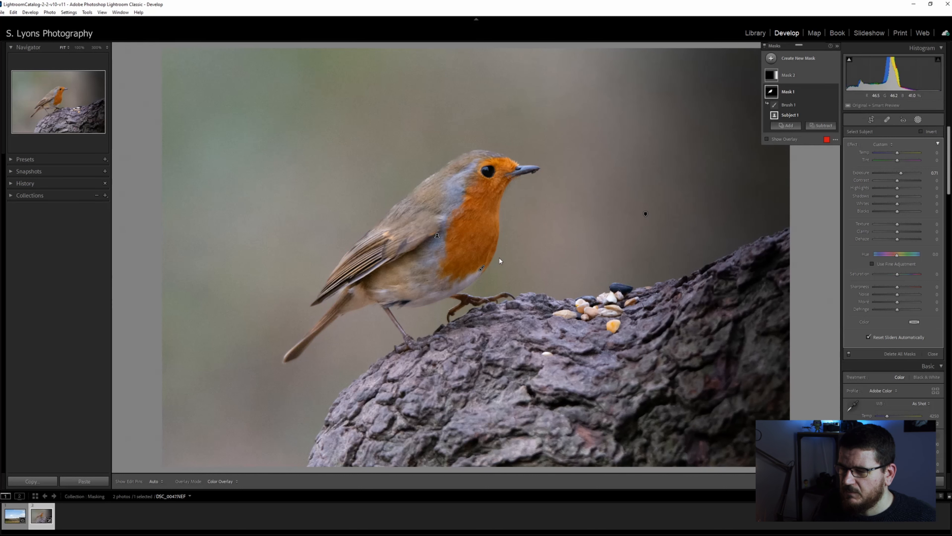
Switch to the moorland landscape photo, create a Select Sky mask, and lower its exposure to about -1.3
{"action": "left_click", "coordinate": [9, 513]}
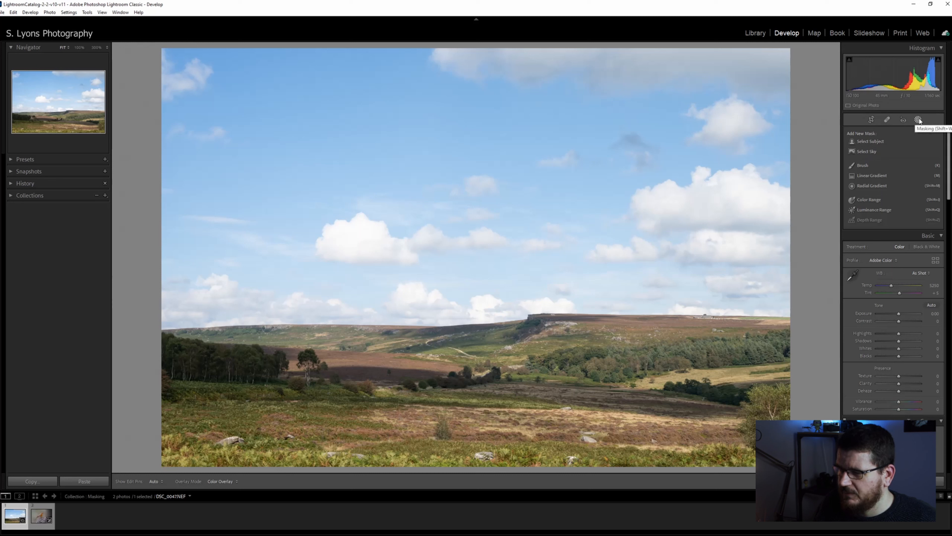
{"action": "left_click", "coordinate": [868, 153]}
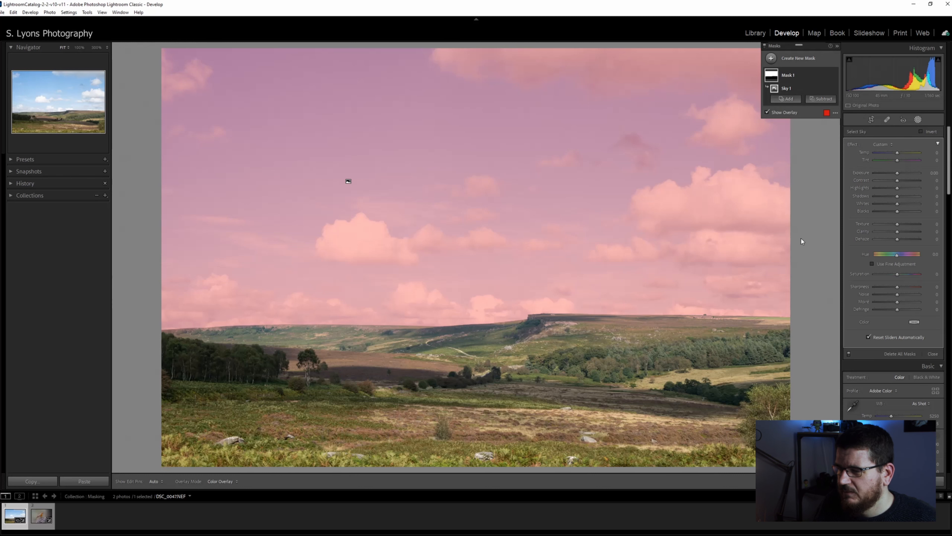
{"action": "mouse_move", "coordinate": [898, 173]}
{"action": "left_mouse_down"}
{"action": "mouse_move", "coordinate": [907, 174]}
{"action": "mouse_move", "coordinate": [890, 176]}
{"action": "left_mouse_up"}
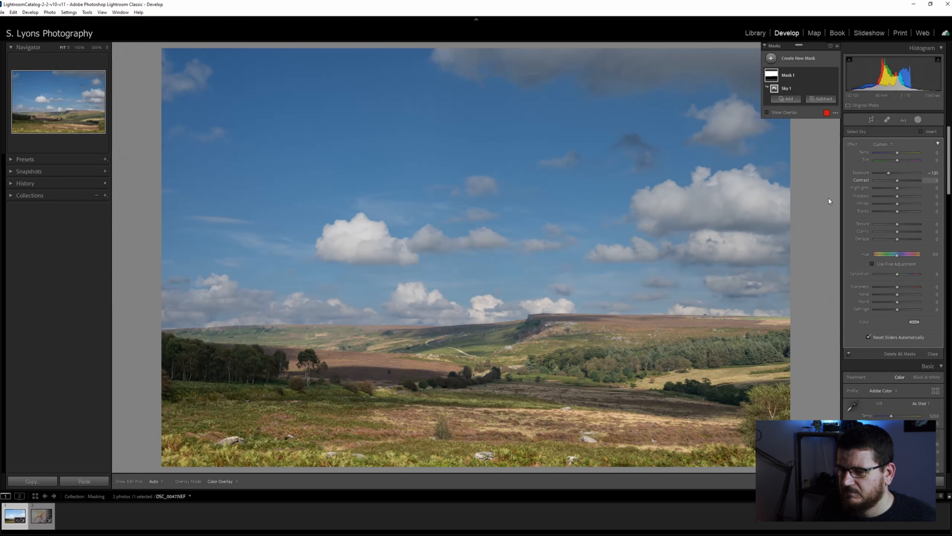
Toggle the sky mask's overlay repeatedly to inspect the masked area, leaving it shown
{"action": "left_click", "coordinate": [793, 110]}
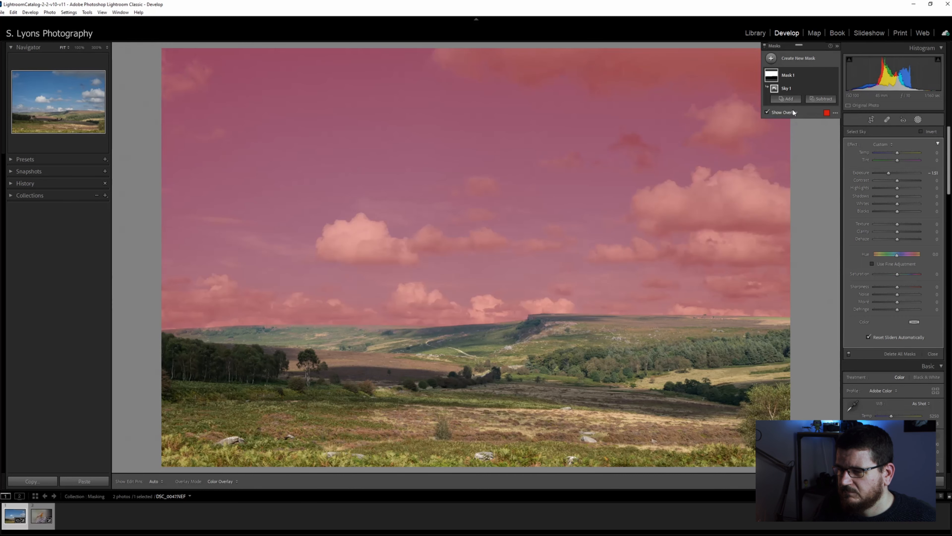
{"action": "left_click", "coordinate": [793, 110]}
{"action": "left_click", "coordinate": [793, 110]}
{"action": "left_click", "coordinate": [793, 110]}
{"action": "left_click", "coordinate": [793, 110]}
{"action": "left_click", "coordinate": [793, 110]}
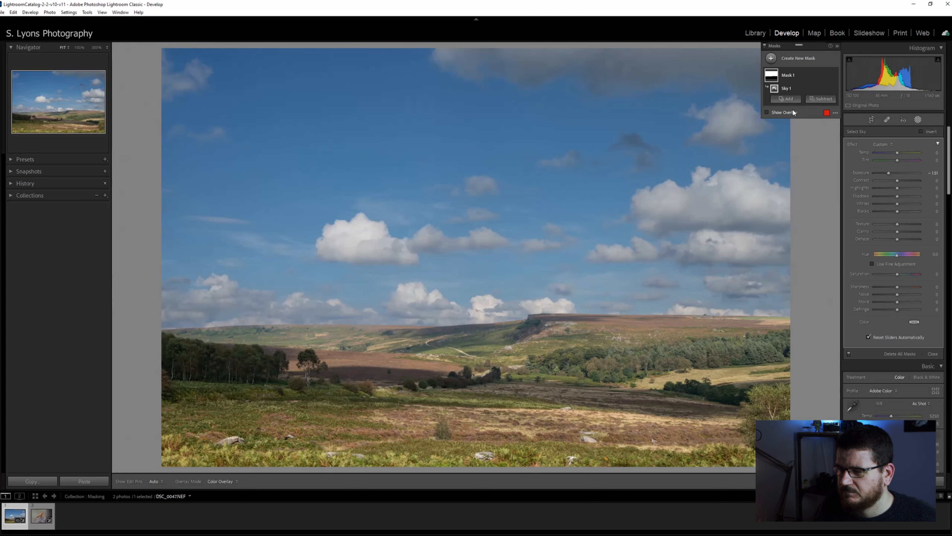
{"action": "left_click", "coordinate": [769, 112]}
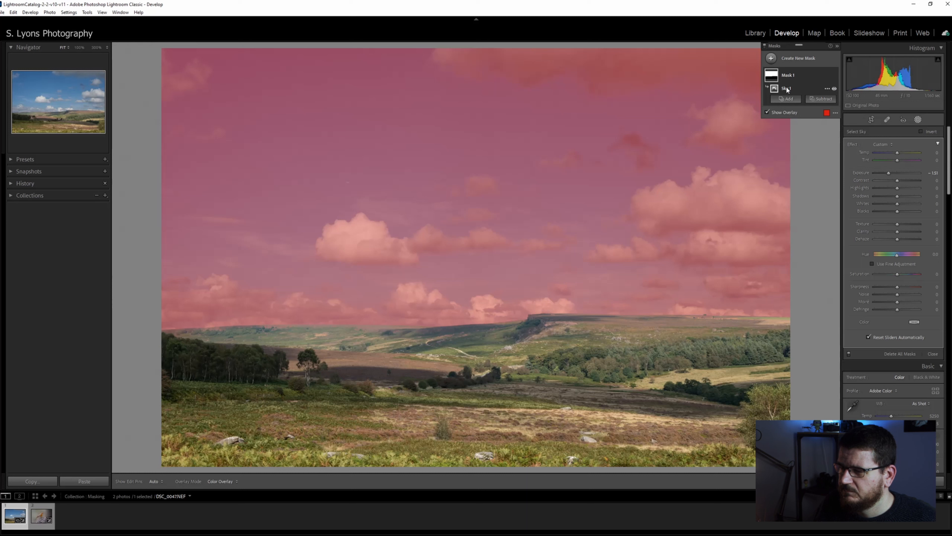
Intersect the sky mask with a horizontal linear gradient so that it covers mainly the sky's right side
{"action": "left_click", "coordinate": [828, 89]}
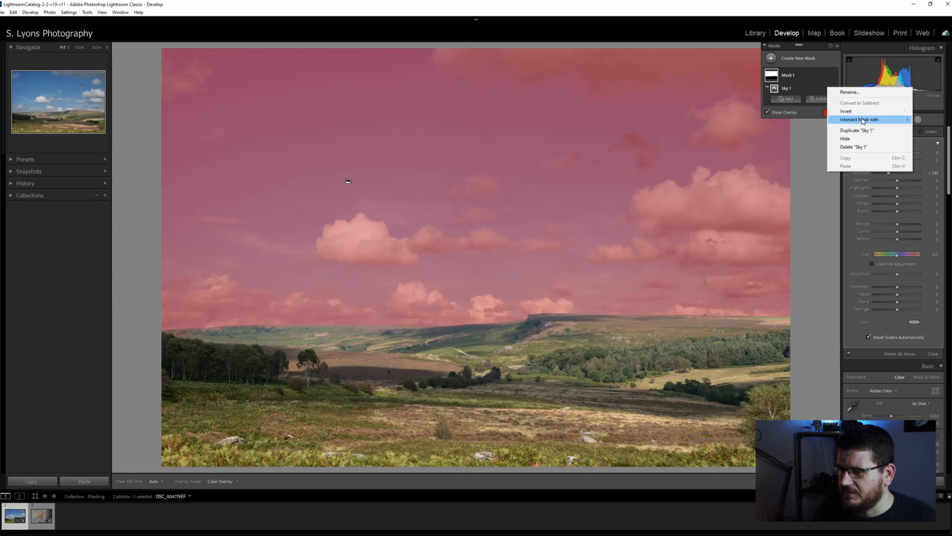
{"action": "mouse_move", "coordinate": [862, 121]}
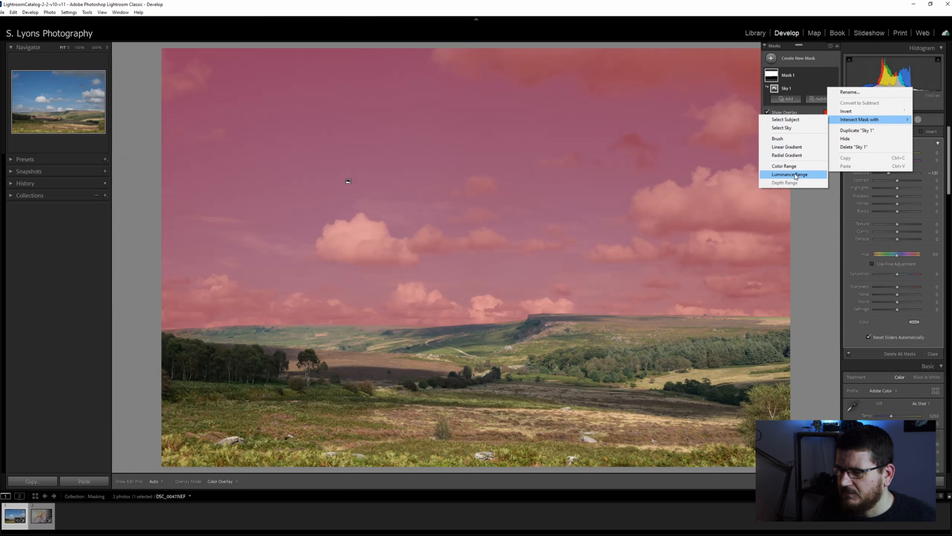
{"action": "left_click", "coordinate": [789, 150]}
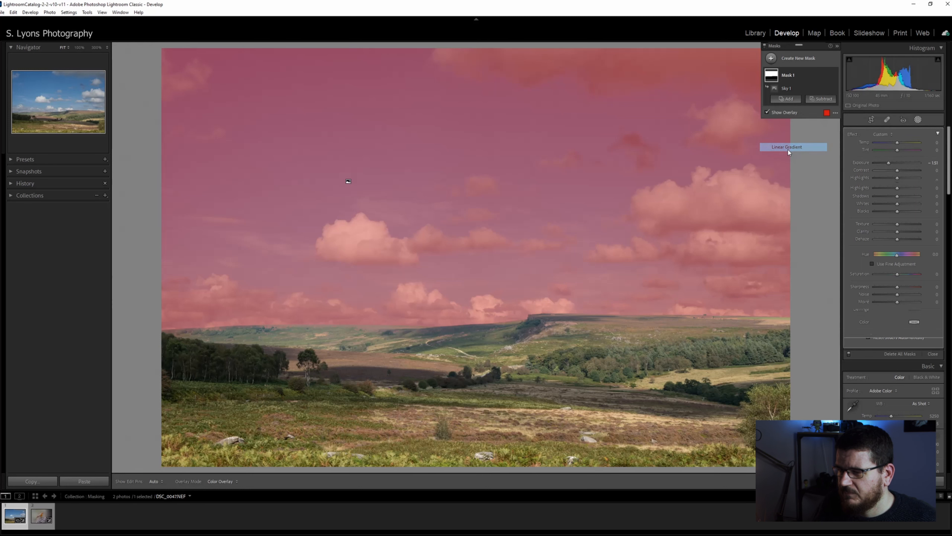
{"action": "left_click_drag", "start_coordinate": [738, 176], "coordinate": [274, 172]}
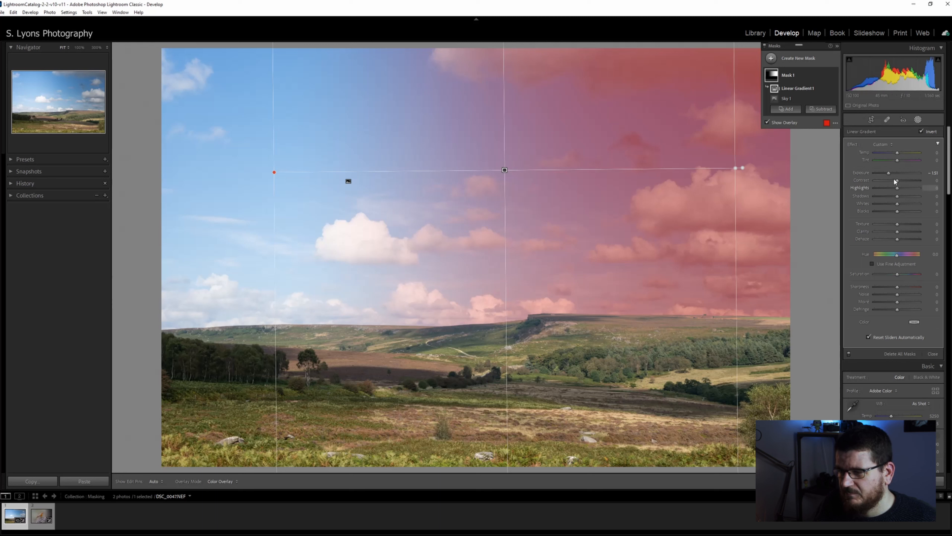
Tilt and reposition the sky gradient diagonally toward the photo's upper-right corner, and set the mask's exposure to 0.37
{"action": "mouse_move", "coordinate": [889, 171]}
{"action": "left_mouse_down"}
{"action": "mouse_move", "coordinate": [880, 172]}
{"action": "mouse_move", "coordinate": [901, 173]}
{"action": "left_mouse_up"}
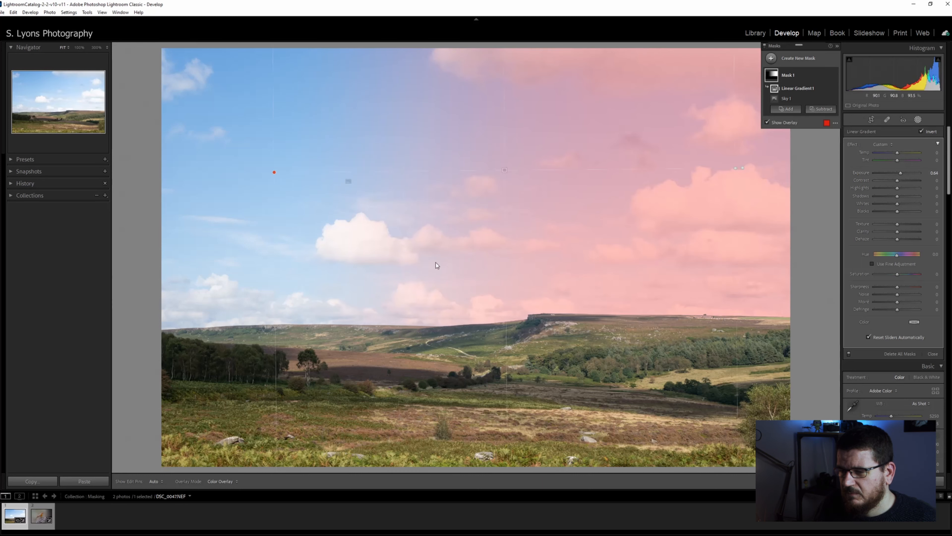
{"action": "left_click_drag", "start_coordinate": [515, 184], "coordinate": [595, 134]}
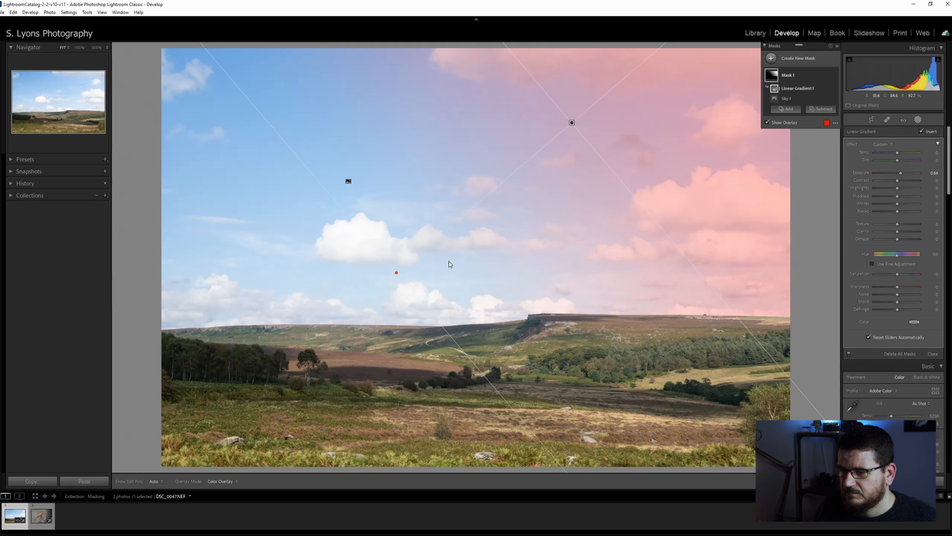
{"action": "left_click_drag", "start_coordinate": [396, 273], "coordinate": [298, 342]}
{"action": "left_click_drag", "start_coordinate": [892, 170], "coordinate": [900, 171]}
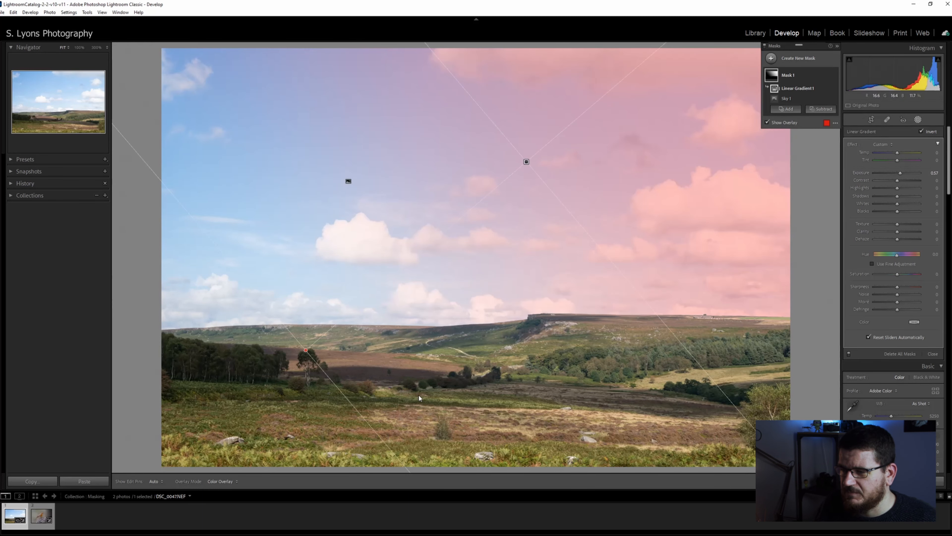
Toggle the overlay of the intersected sky mask to compare the photo with and without it, leaving it hidden
{"action": "left_click", "coordinate": [767, 122]}
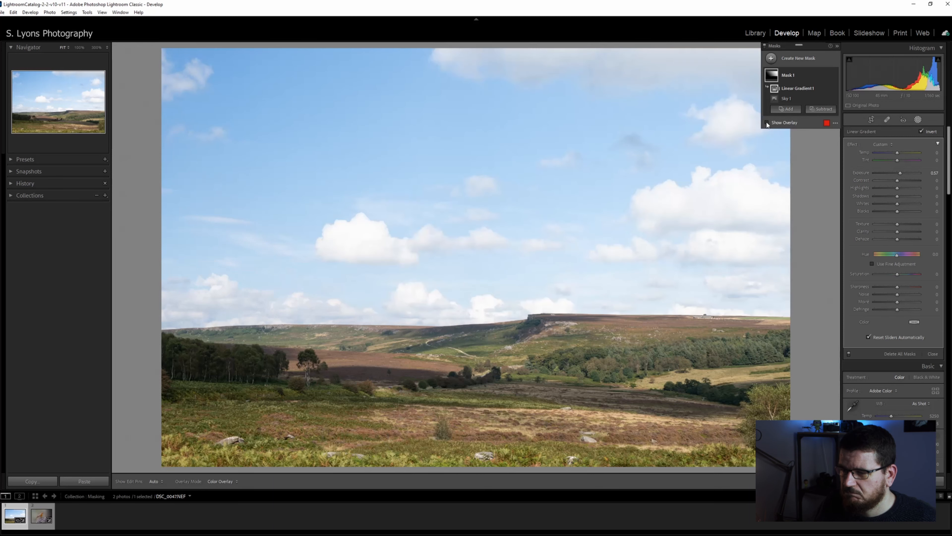
{"action": "left_click", "coordinate": [767, 122]}
{"action": "left_click", "coordinate": [767, 122]}
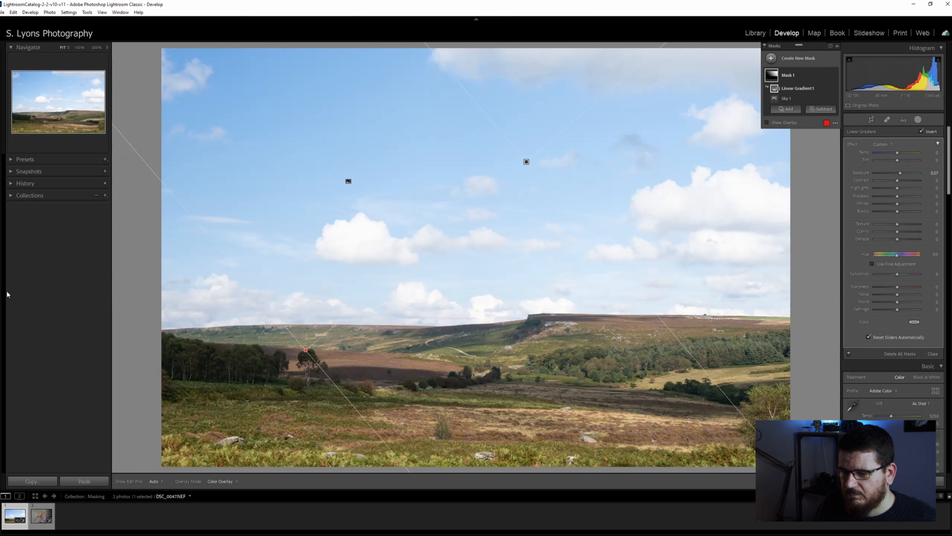
Switch to the robin photo and delete all of its existing masks
{"action": "left_click", "coordinate": [37, 519]}
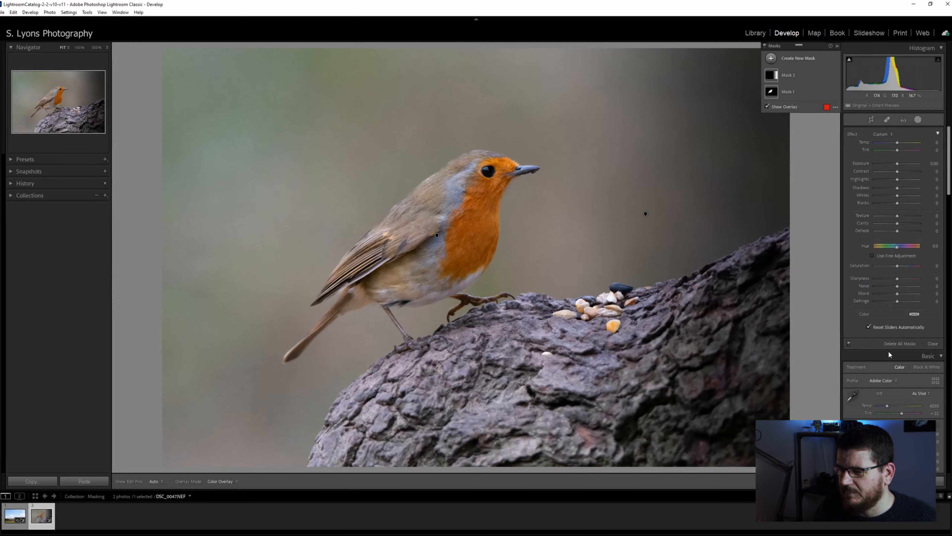
{"action": "left_click", "coordinate": [899, 344]}
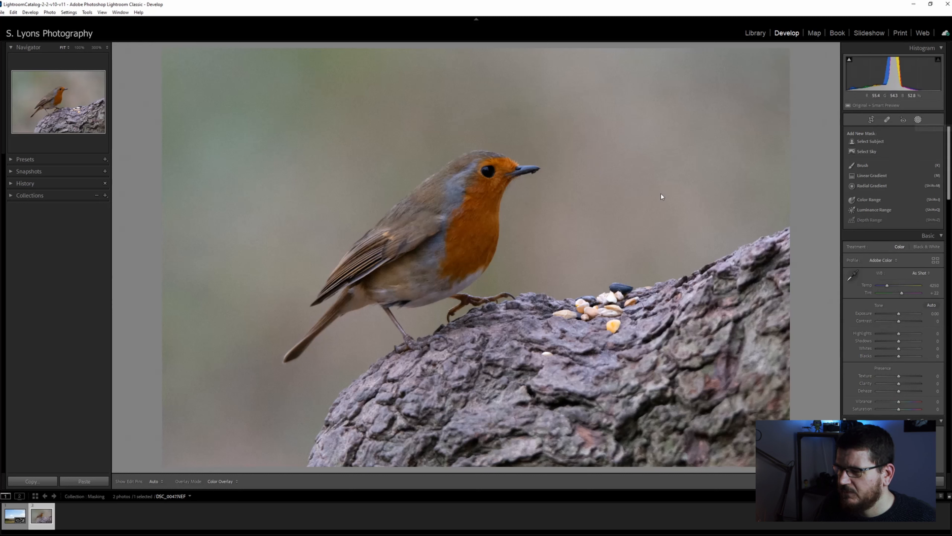
Create a brush mask on the robin photo with exposure 4.00, and set the brush flow to 4 and size to 2.6
{"action": "left_click", "coordinate": [878, 166]}
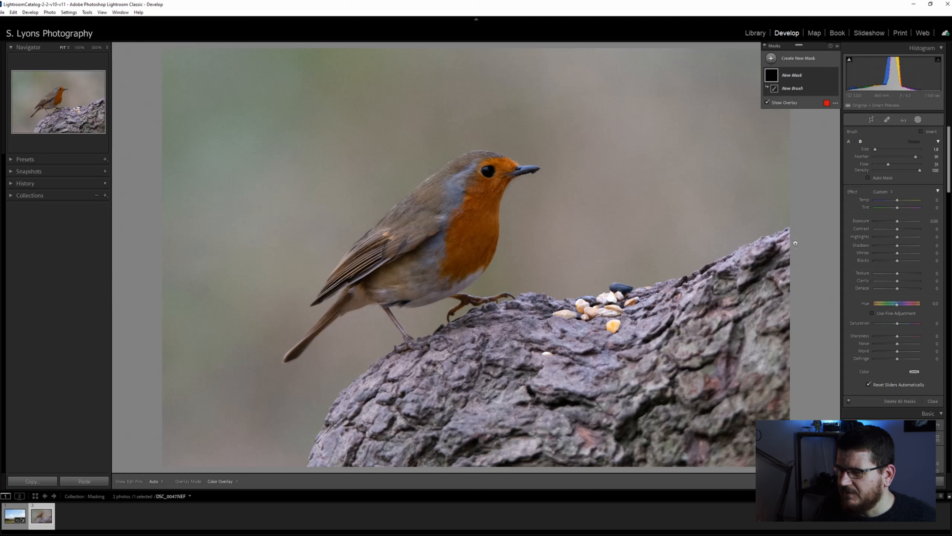
{"action": "left_click", "coordinate": [931, 221]}
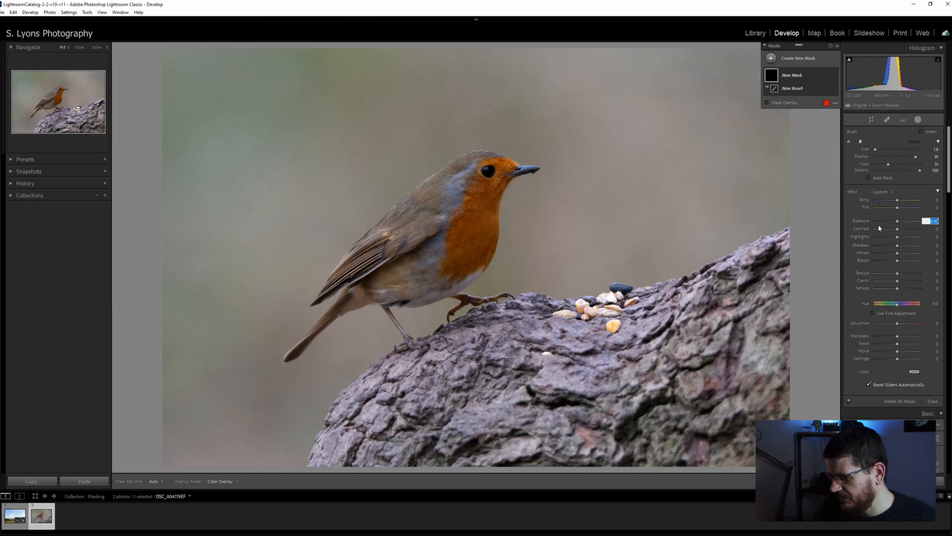
{"action": "type", "text": "5"}
{"action": "key", "text": "Return"}
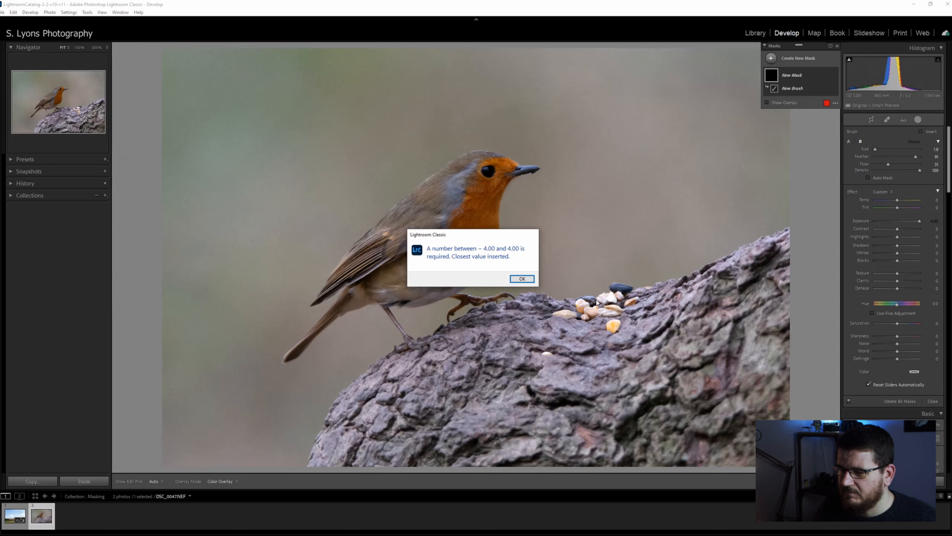
{"action": "left_click", "coordinate": [529, 280]}
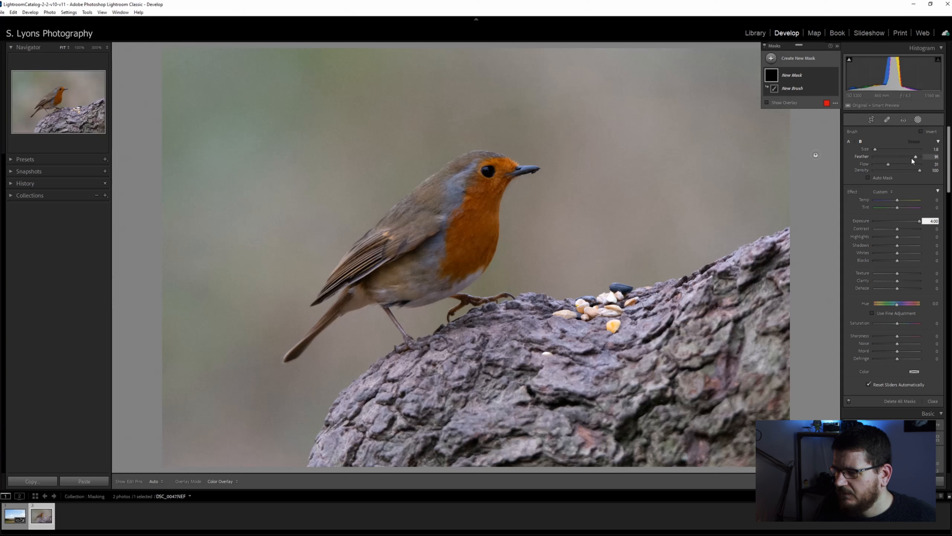
{"action": "left_click_drag", "start_coordinate": [889, 164], "coordinate": [881, 165]}
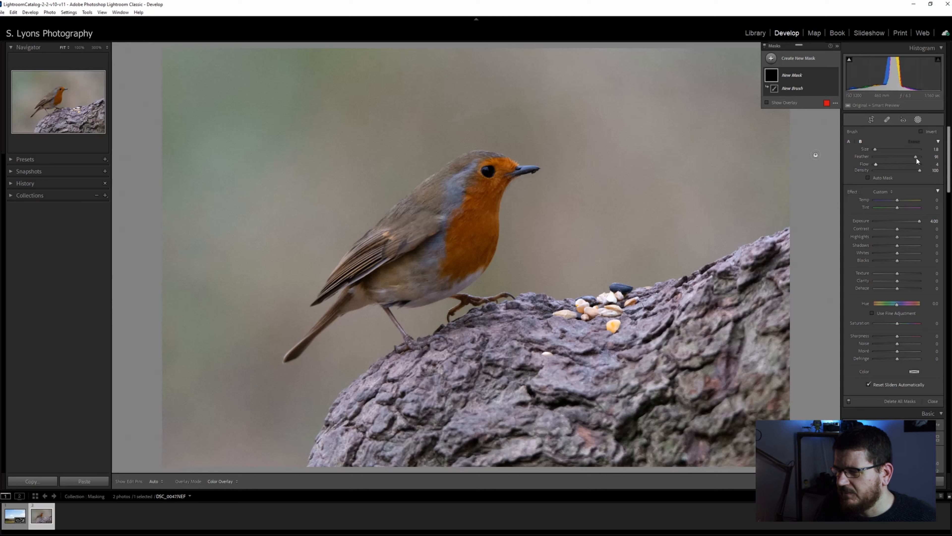
{"action": "left_click_drag", "start_coordinate": [875, 149], "coordinate": [875, 150]}
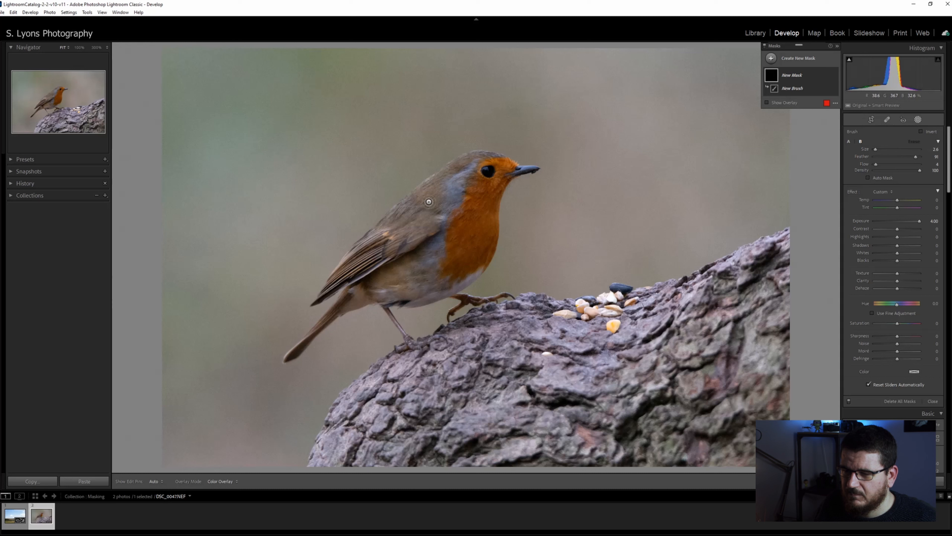
Brush lightly along the robin's back with the edit pins hidden, and lower the brush mask's exposure to 3.19
{"action": "key", "text": "h"}
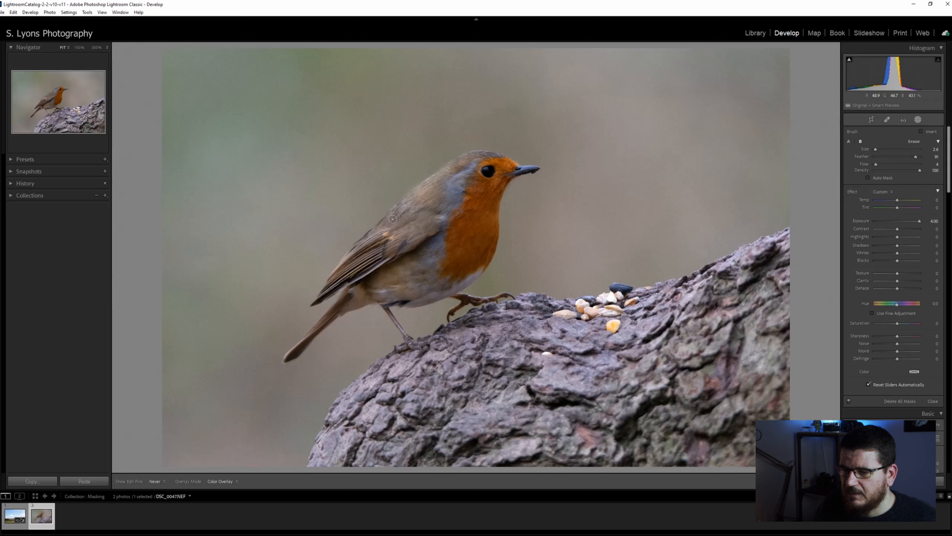
{"action": "left_click_drag", "start_coordinate": [384, 232], "coordinate": [388, 235]}
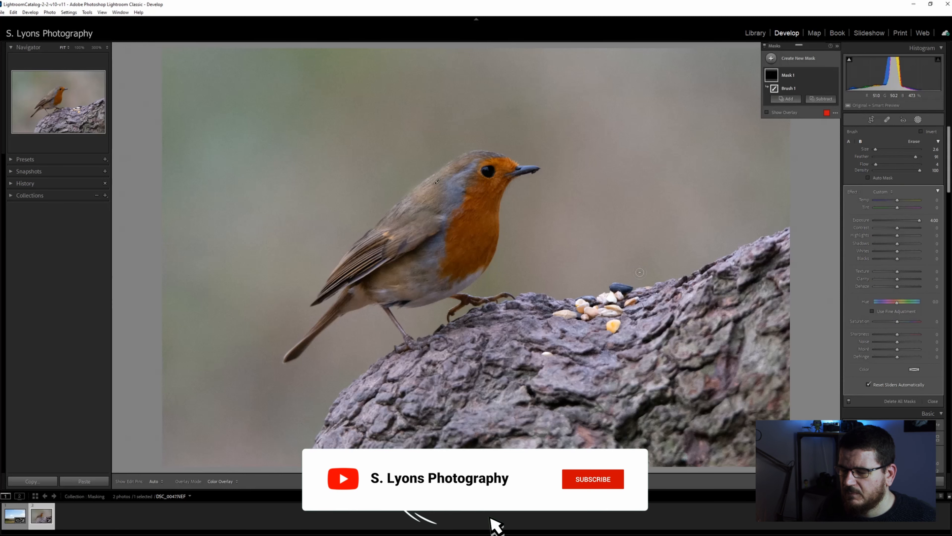
{"action": "key", "text": "h"}
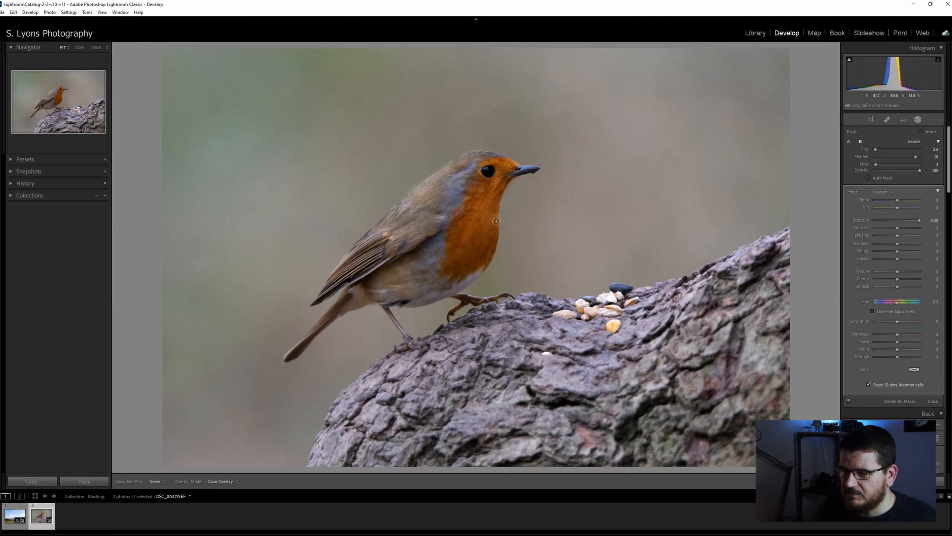
{"action": "key", "text": "h"}
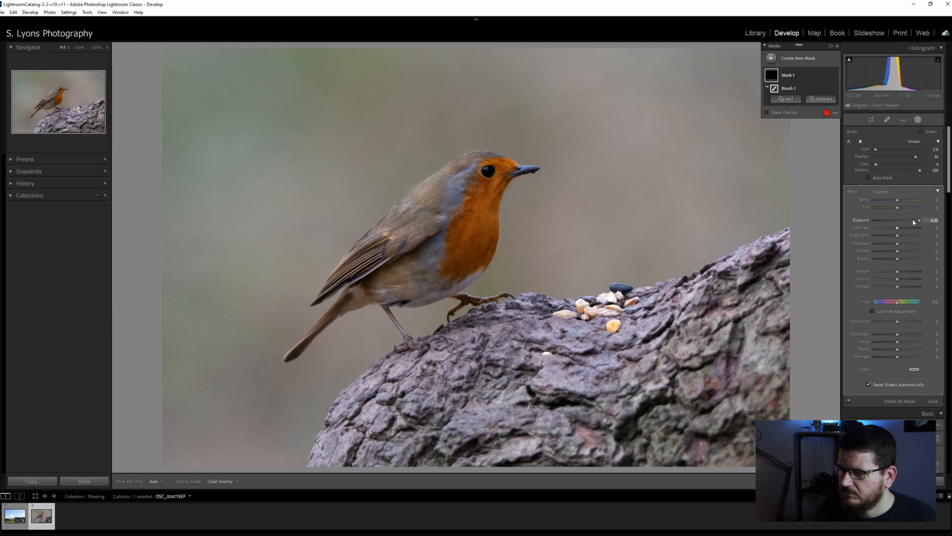
{"action": "left_click_drag", "start_coordinate": [920, 221], "coordinate": [910, 224]}
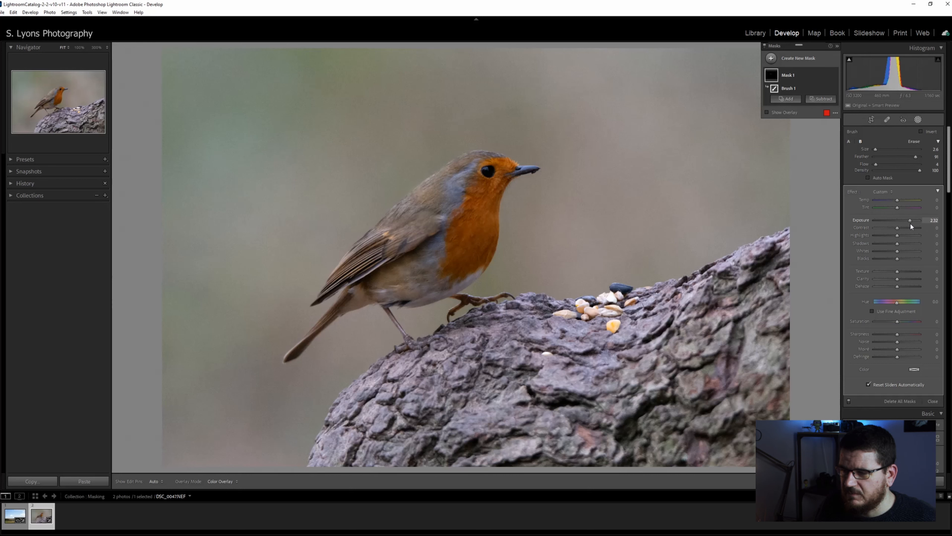
Try the brush eraser around the robin's breast with the mask's exposure at 3.06, and delete all masks
{"action": "left_click", "coordinate": [913, 141]}
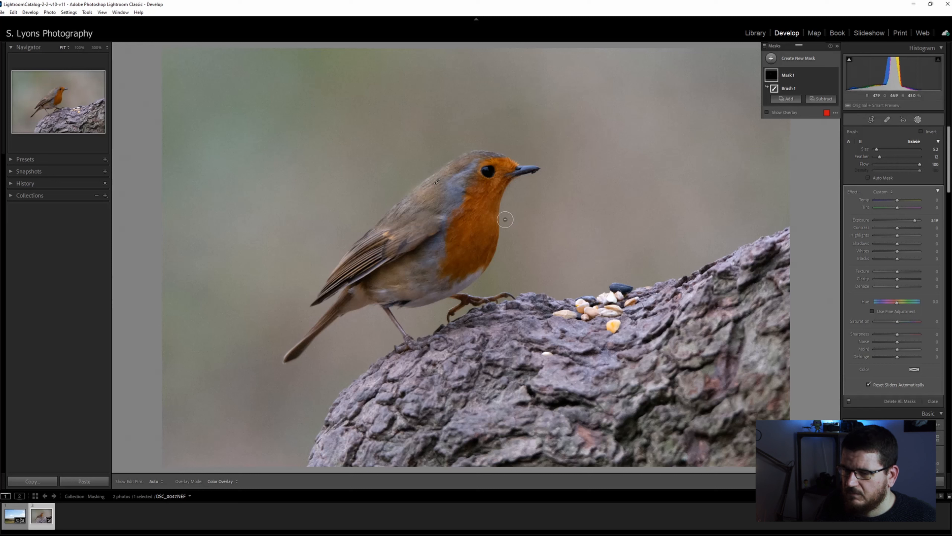
{"action": "key", "text": "h"}
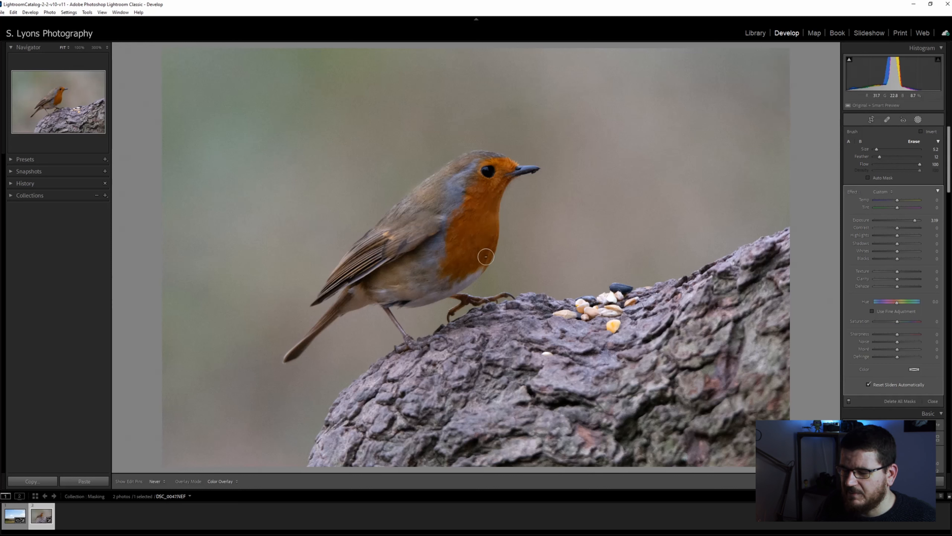
{"action": "key", "text": "h"}
{"action": "left_click_drag", "start_coordinate": [916, 220], "coordinate": [914, 222]}
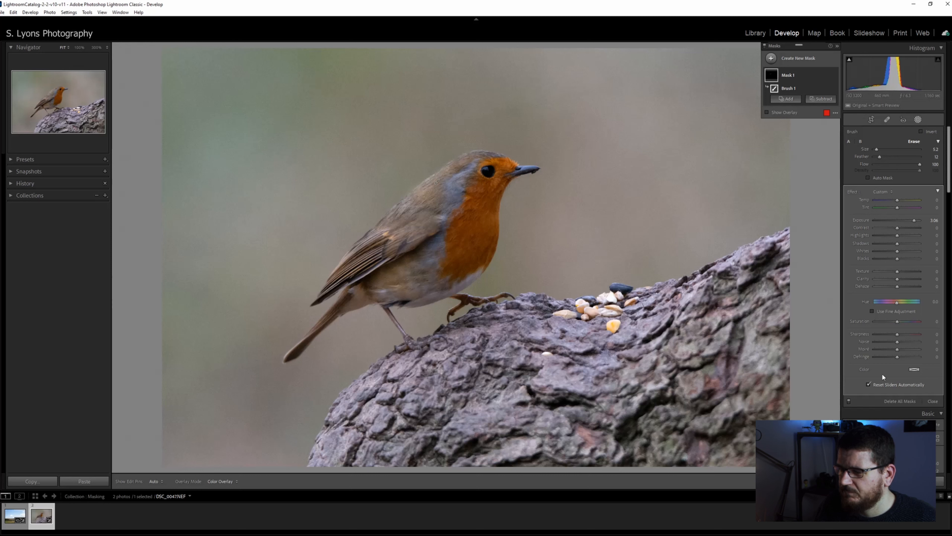
{"action": "left_click", "coordinate": [900, 401]}
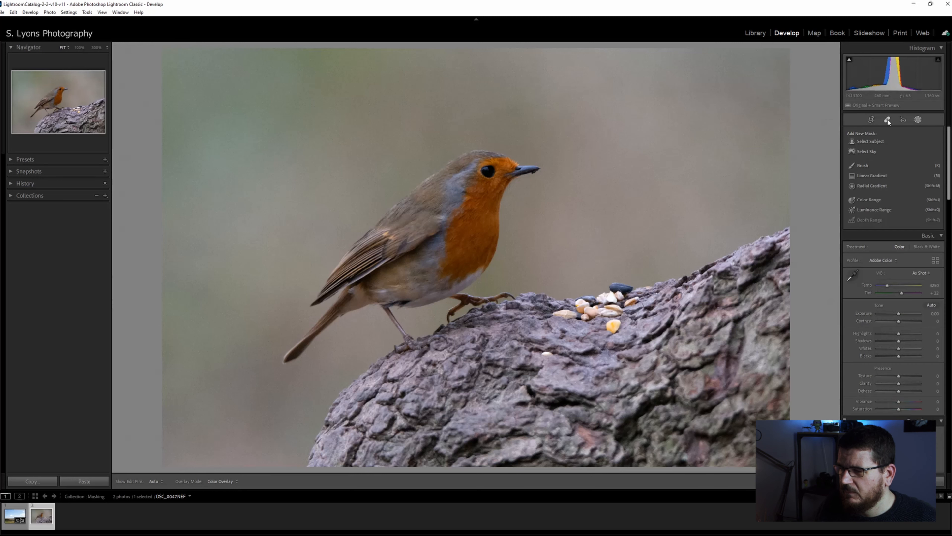
Darken the right side of the robin photo with a slanted linear gradient ending near the bird's back, at exposure about -1.5, and close masking
{"action": "left_click", "coordinate": [868, 175]}
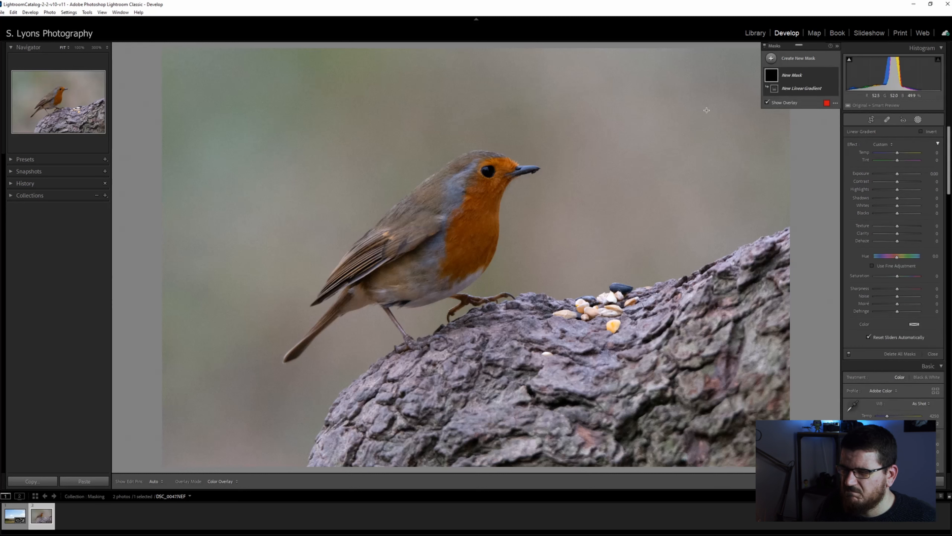
{"action": "left_click_drag", "start_coordinate": [717, 117], "coordinate": [356, 221]}
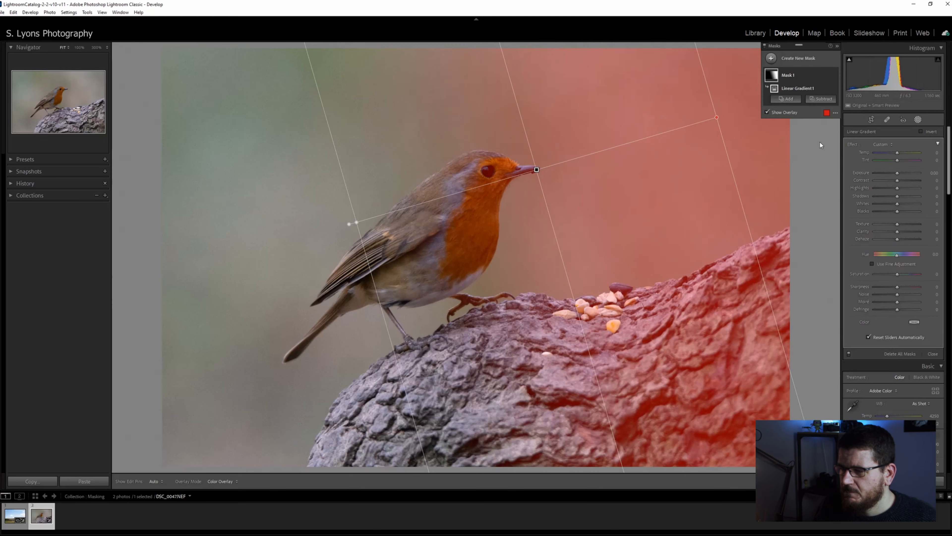
{"action": "key", "text": "o"}
{"action": "left_click_drag", "start_coordinate": [897, 173], "coordinate": [890, 180]}
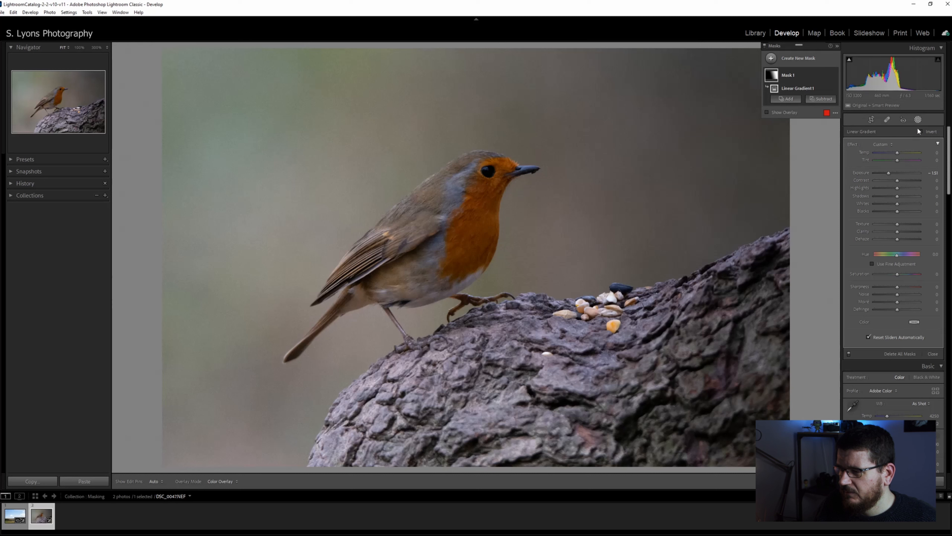
{"action": "left_click", "coordinate": [918, 120]}
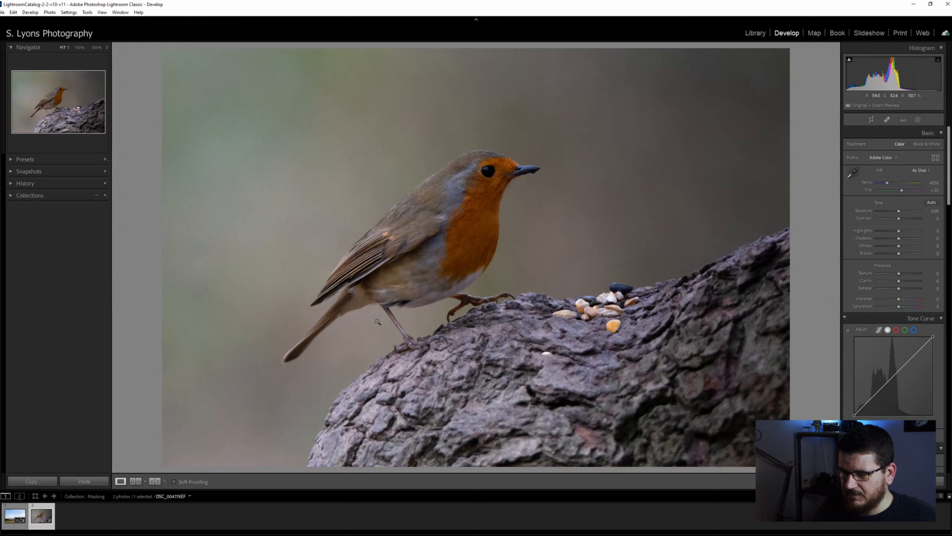
Switch to the moorland landscape photo, darken it from the sky downward with a linear gradient at exposure about -1.3, and adjust the gradient's upper edge
{"action": "left_click", "coordinate": [15, 510]}
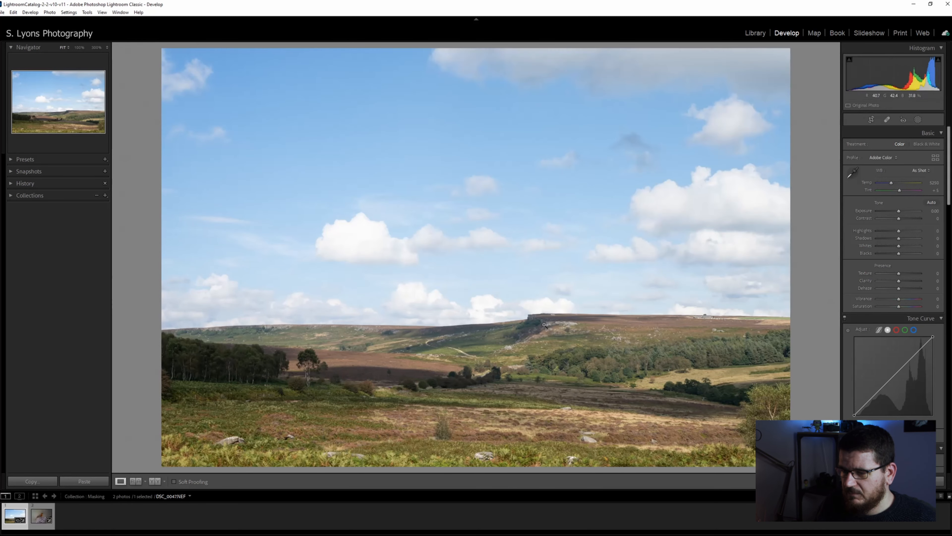
{"action": "left_click", "coordinate": [921, 119]}
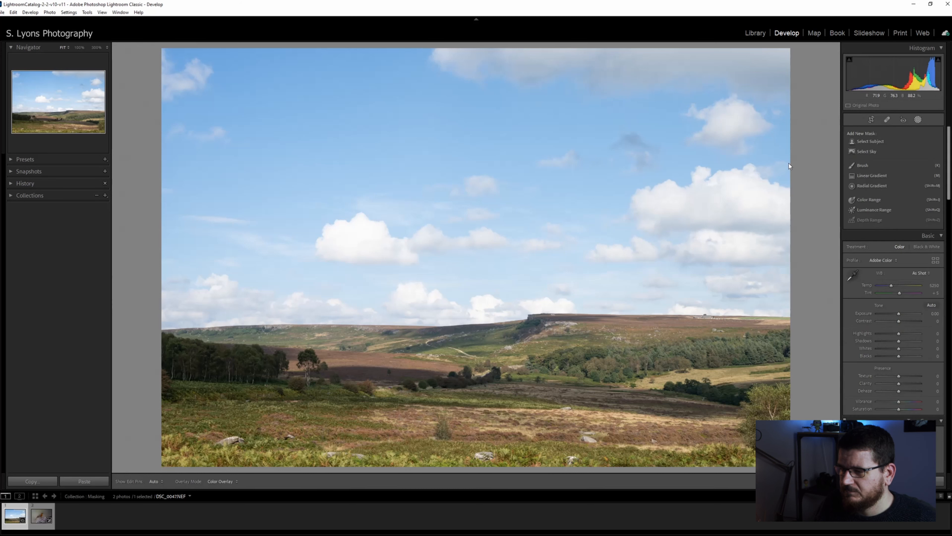
{"action": "left_click", "coordinate": [872, 176]}
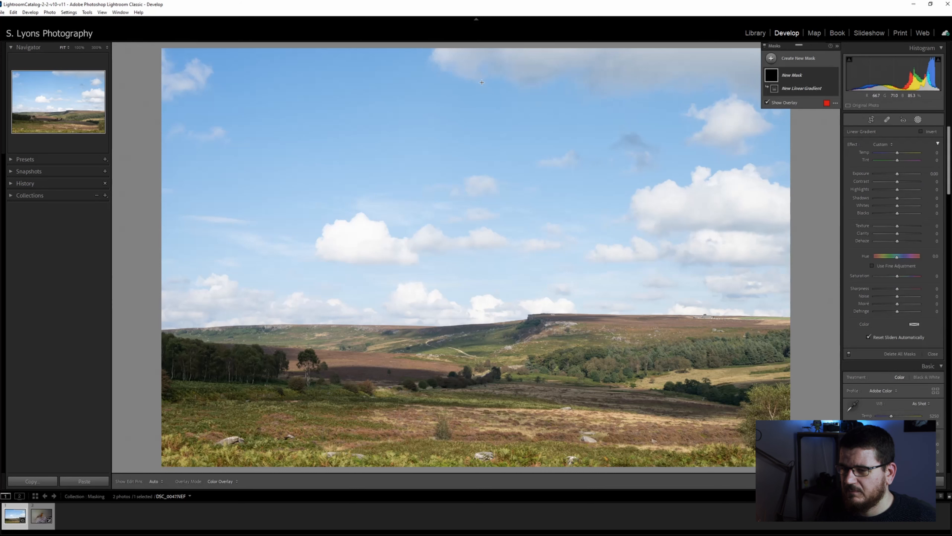
{"action": "left_click_drag", "start_coordinate": [468, 80], "coordinate": [469, 395]}
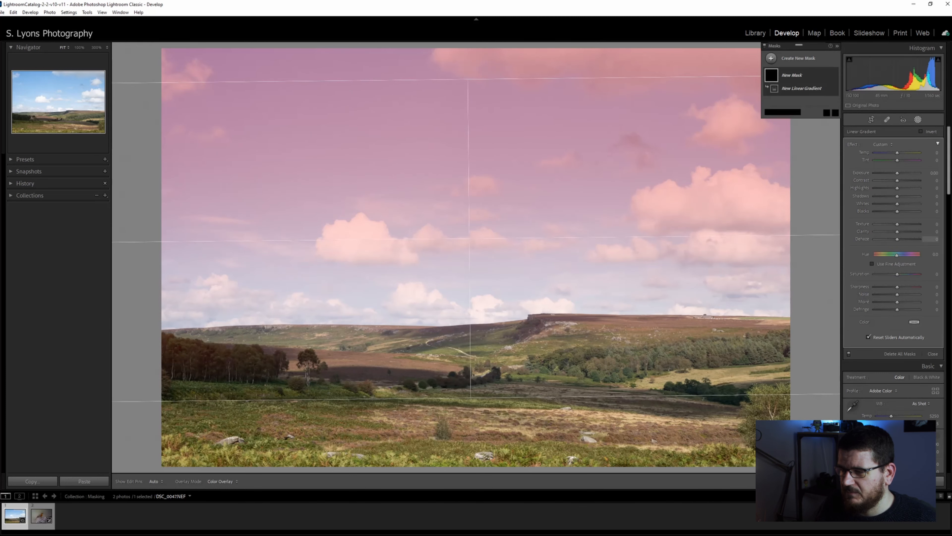
{"action": "left_click_drag", "start_coordinate": [897, 175], "coordinate": [891, 173]}
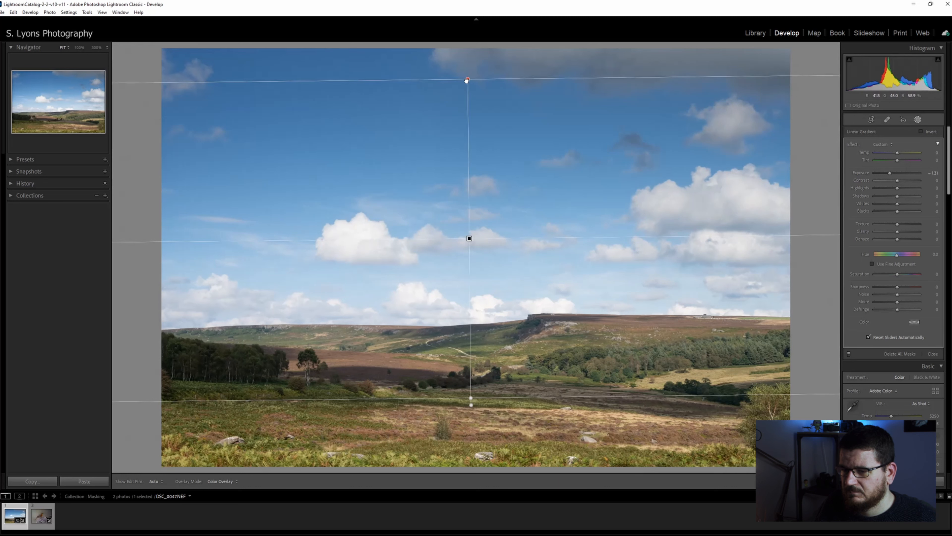
{"action": "left_click_drag", "start_coordinate": [467, 77], "coordinate": [468, 156]}
{"action": "left_click", "coordinate": [892, 173]}
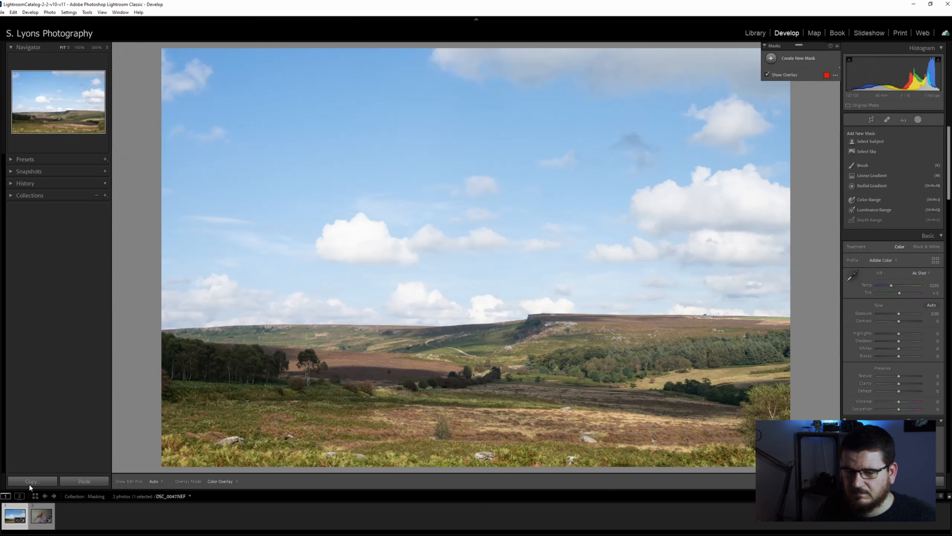
Return to the robin photo and add a new radial gradient mask as an upright ellipse centred on the bird's body
{"action": "left_click", "coordinate": [41, 516]}
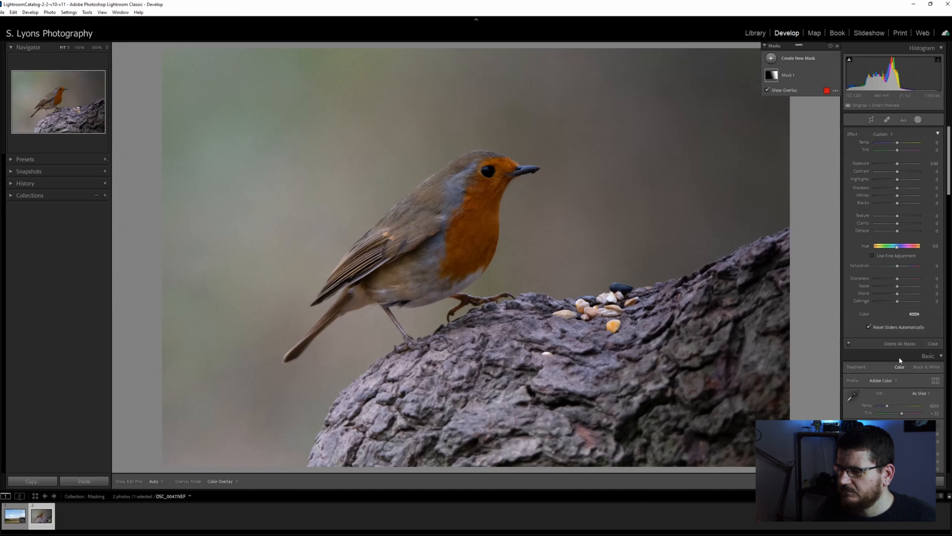
{"action": "left_click", "coordinate": [771, 58]}
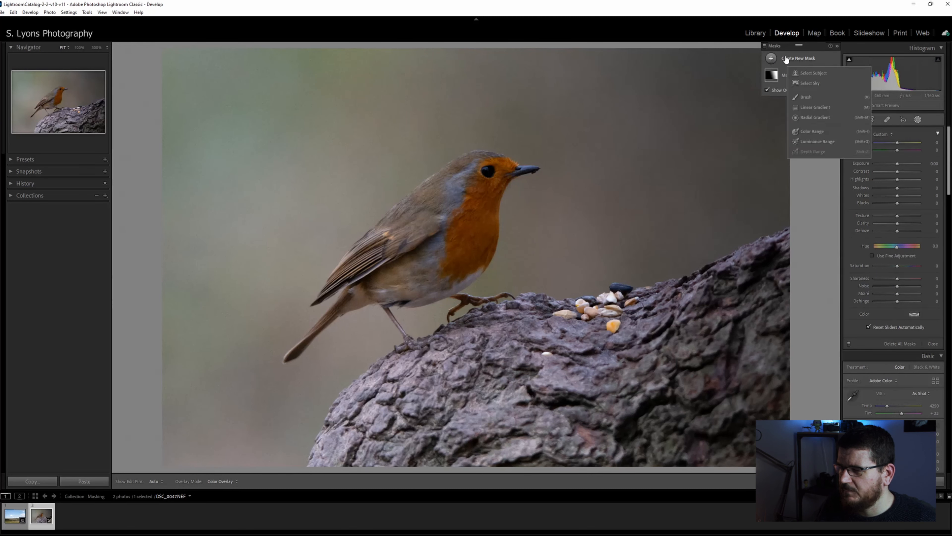
{"action": "left_click", "coordinate": [819, 117]}
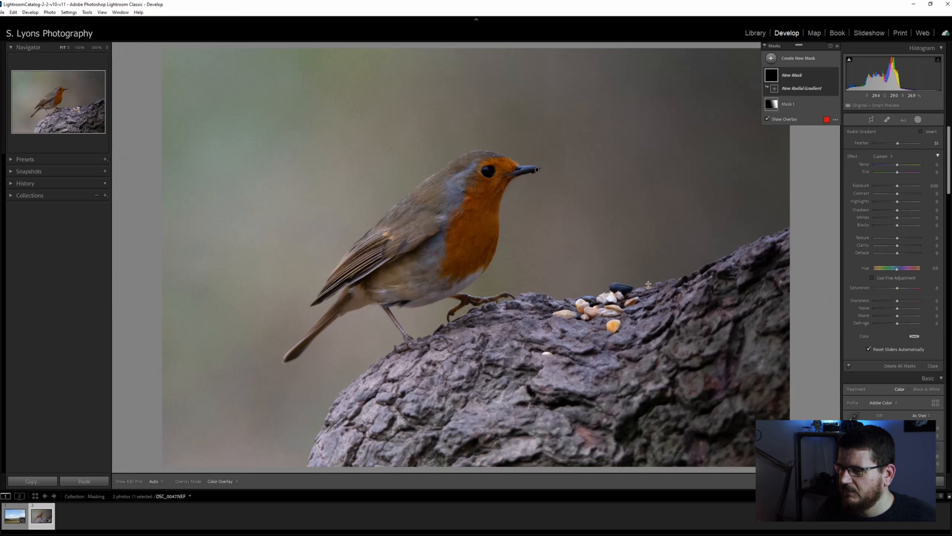
{"action": "mouse_move", "coordinate": [427, 224]}
{"action": "left_mouse_down"}
{"action": "mouse_move", "coordinate": [446, 245]}
{"action": "mouse_move", "coordinate": [443, 288]}
{"action": "mouse_move", "coordinate": [493, 304]}
{"action": "mouse_move", "coordinate": [545, 345]}
{"action": "mouse_move", "coordinate": [525, 363]}
{"action": "left_mouse_up"}
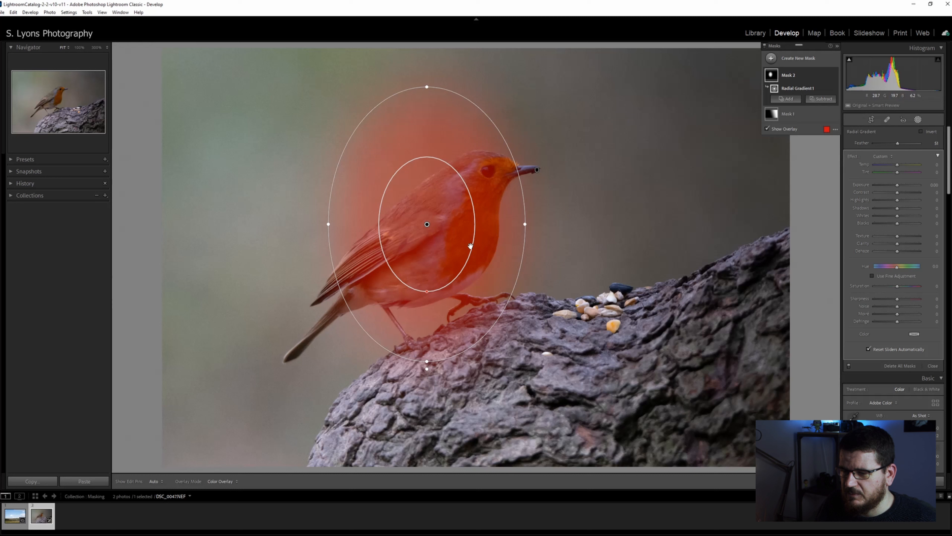
Rotate and move the radial gradient to follow the robin's slanted body, and reduce its feather to 0
{"action": "left_click_drag", "start_coordinate": [531, 216], "coordinate": [493, 298]}
{"action": "left_click_drag", "start_coordinate": [427, 226], "coordinate": [424, 255]}
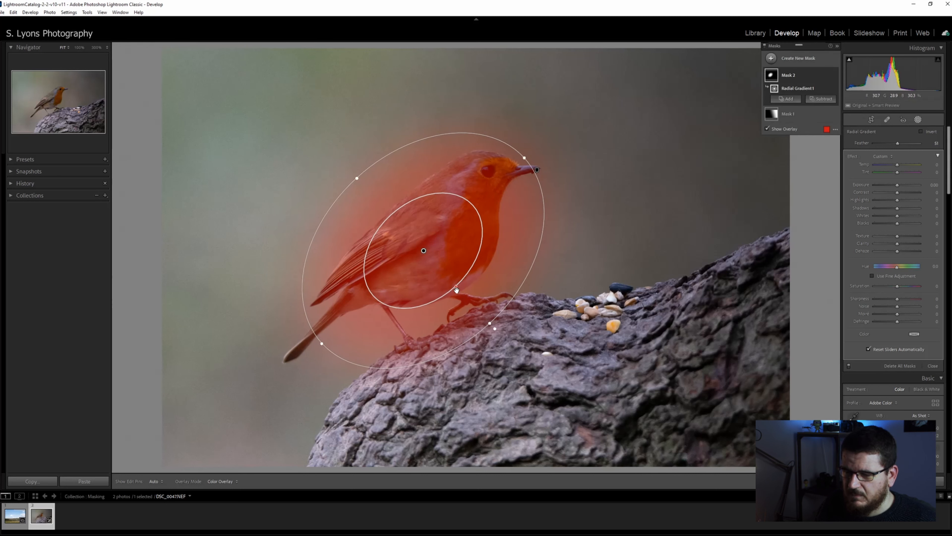
{"action": "left_click_drag", "start_coordinate": [457, 290], "coordinate": [519, 352]}
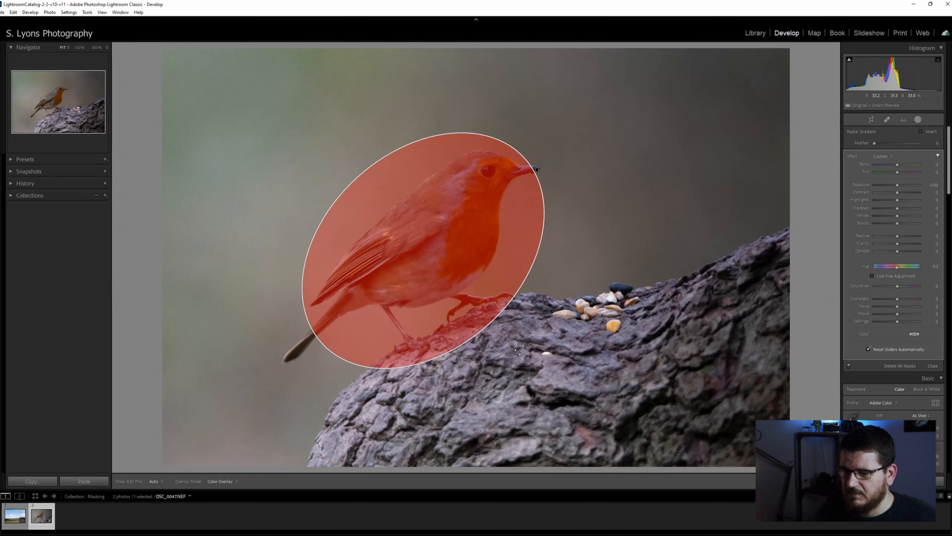
Hide the mask overlay, brighten the radial gradient to exposure 2.12, and raise its feather to about 87
{"action": "left_click_drag", "start_coordinate": [510, 347], "coordinate": [510, 347]}
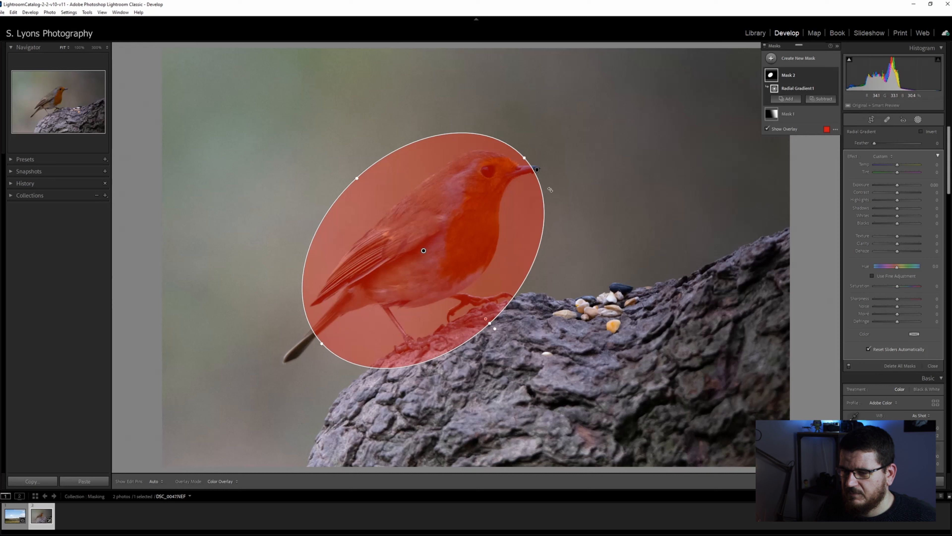
{"action": "key", "text": "o"}
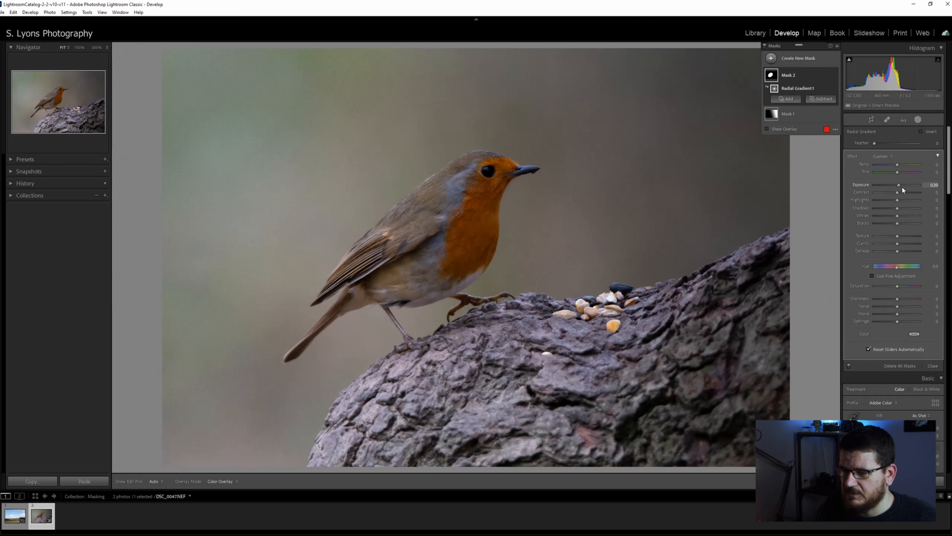
{"action": "left_click_drag", "start_coordinate": [899, 186], "coordinate": [910, 186]}
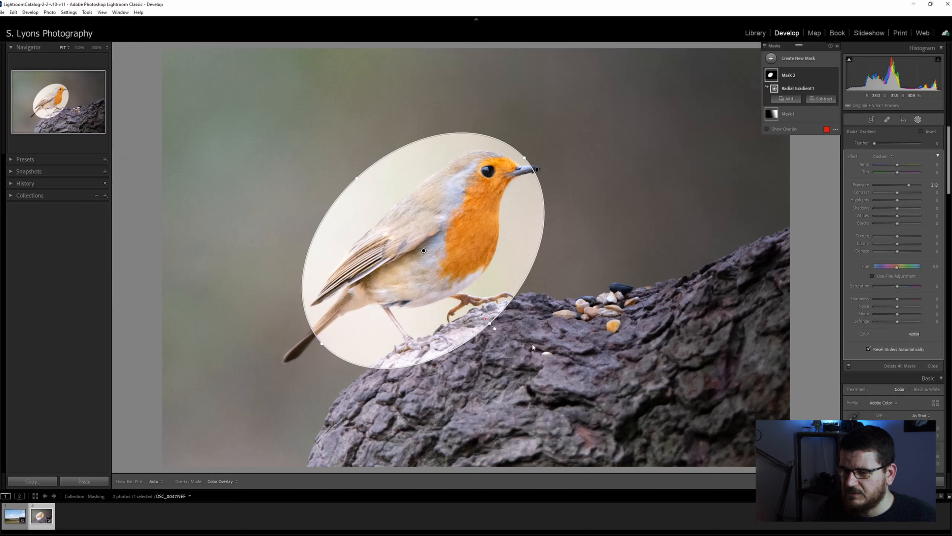
{"action": "left_click_drag", "start_coordinate": [489, 323], "coordinate": [411, 241]}
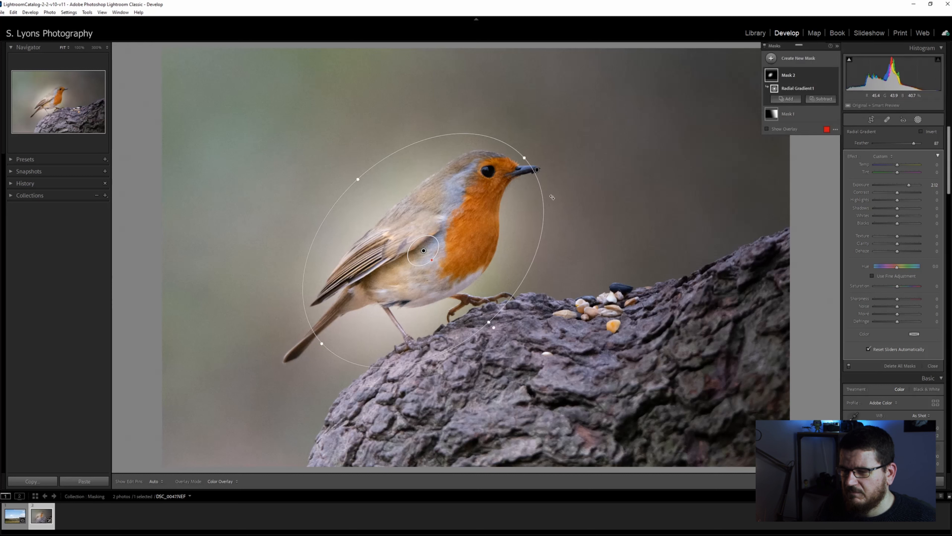
Enlarge the radial gradient ellipse in both directions to reach past the beak and tail, and lower its exposure to about 1.3
{"action": "left_click_drag", "start_coordinate": [520, 157], "coordinate": [550, 133]}
{"action": "left_click_drag", "start_coordinate": [488, 322], "coordinate": [516, 352]}
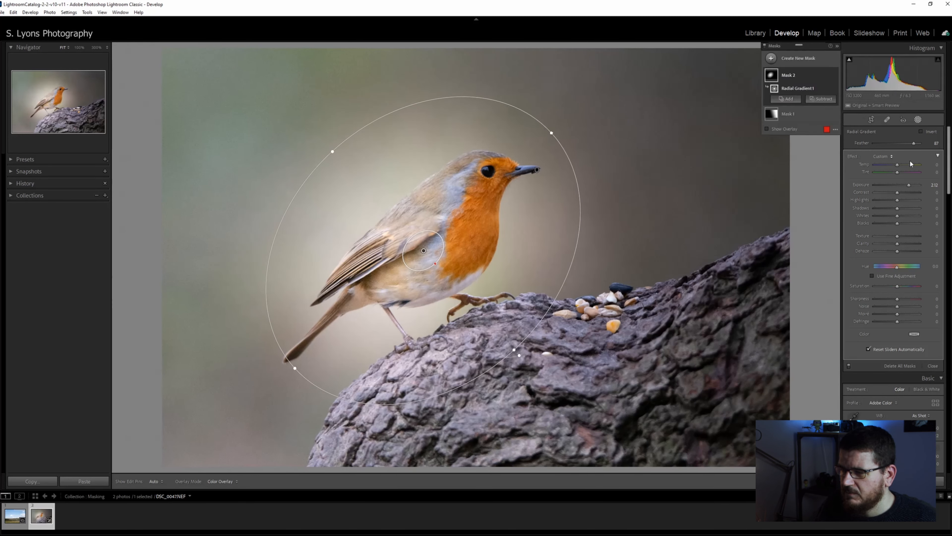
{"action": "left_click_drag", "start_coordinate": [908, 184], "coordinate": [906, 185]}
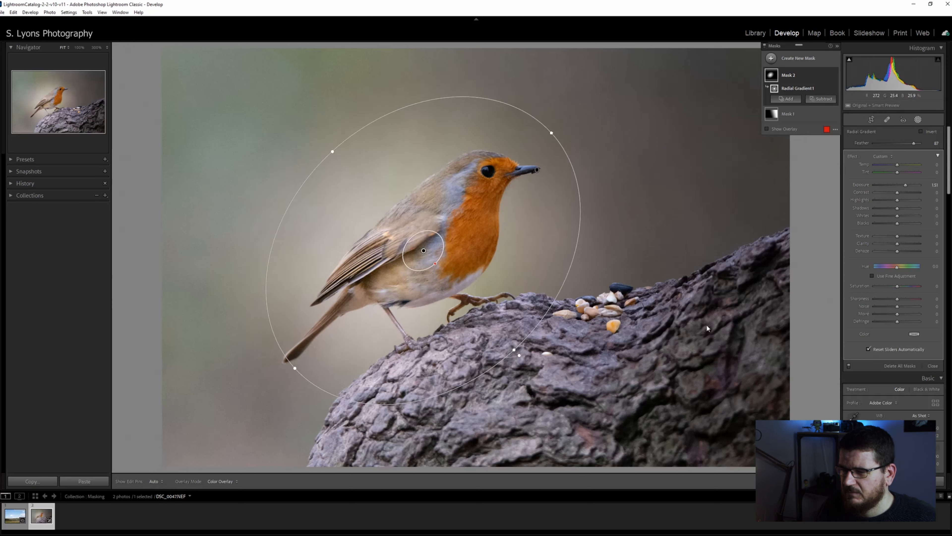
Add a color range mask sampled from the orange beside the robin's eye, and raise its exposure to 1.25
{"action": "left_click", "coordinate": [772, 58]}
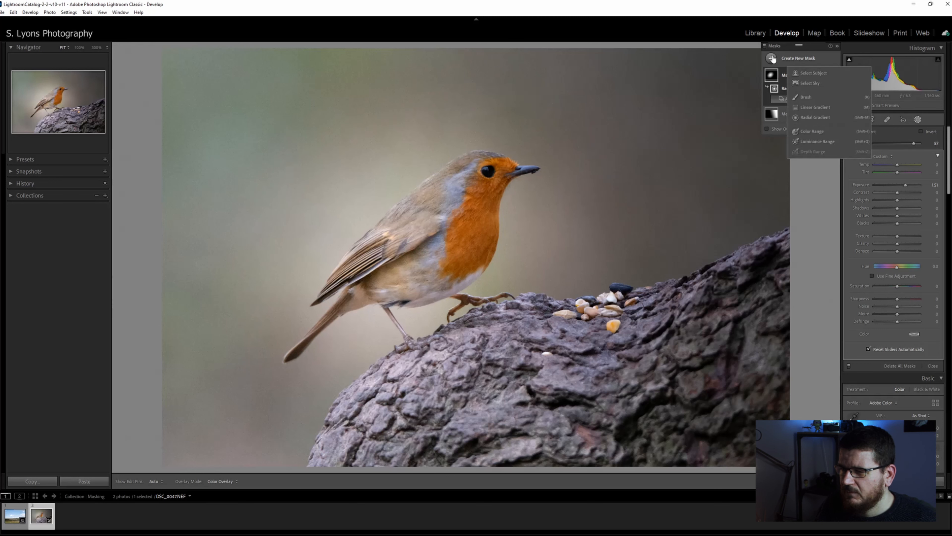
{"action": "left_click", "coordinate": [812, 131]}
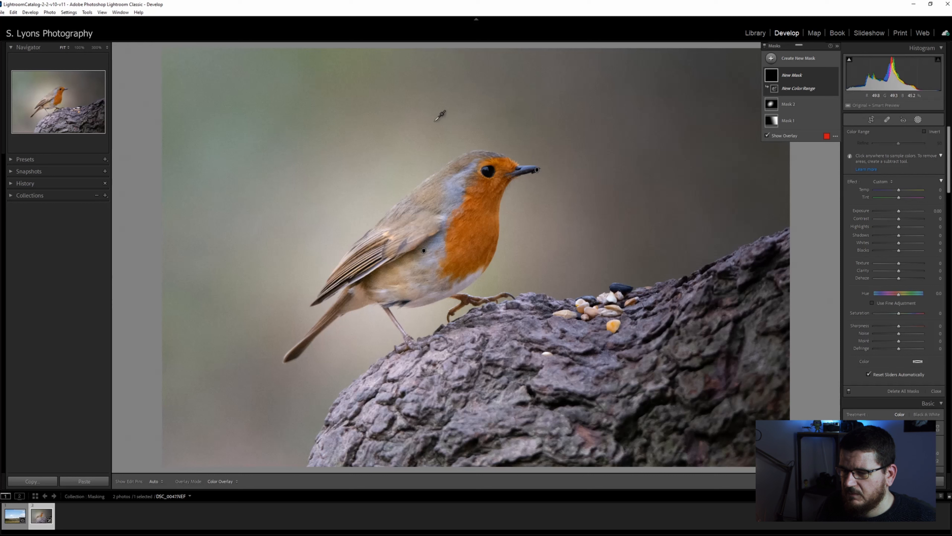
{"action": "left_click", "coordinate": [507, 163]}
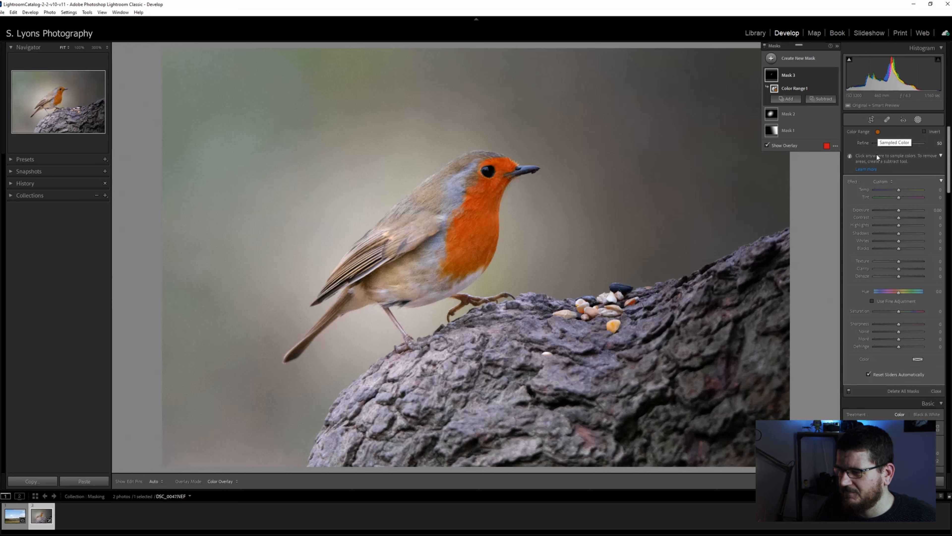
{"action": "key", "text": "o"}
{"action": "left_click_drag", "start_coordinate": [899, 212], "coordinate": [905, 211]}
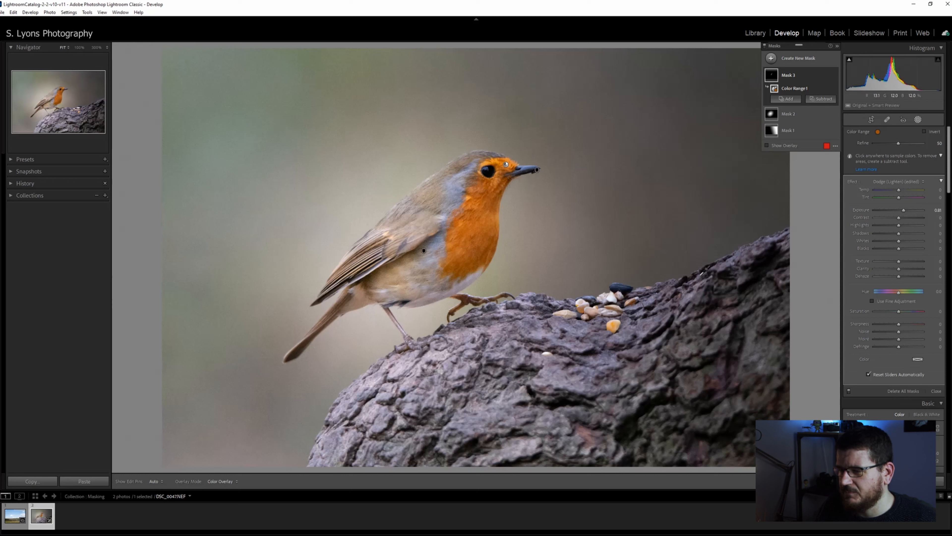
{"action": "left_click_drag", "start_coordinate": [904, 210], "coordinate": [906, 211]}
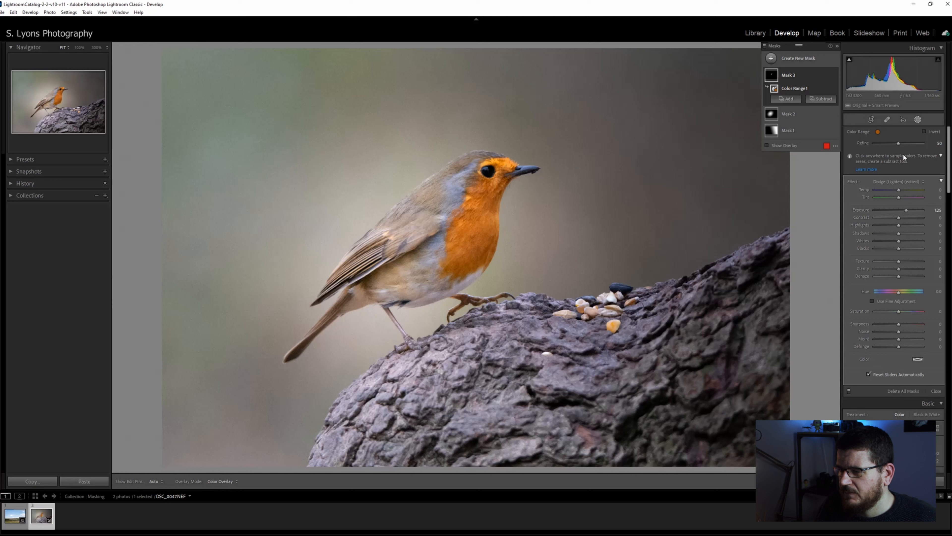
Try low Refine values on the color range mask, then settle on Refine 100 and exposure 0.50
{"action": "mouse_move", "coordinate": [897, 144]}
{"action": "left_mouse_down"}
{"action": "mouse_move", "coordinate": [884, 144]}
{"action": "mouse_move", "coordinate": [922, 147]}
{"action": "mouse_move", "coordinate": [899, 153]}
{"action": "left_mouse_up"}
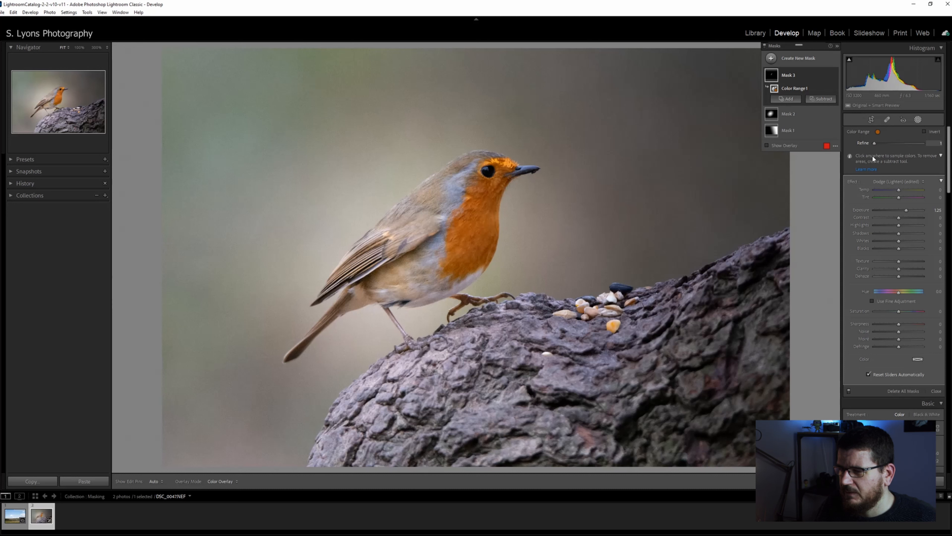
{"action": "left_click_drag", "start_coordinate": [883, 156], "coordinate": [881, 156]}
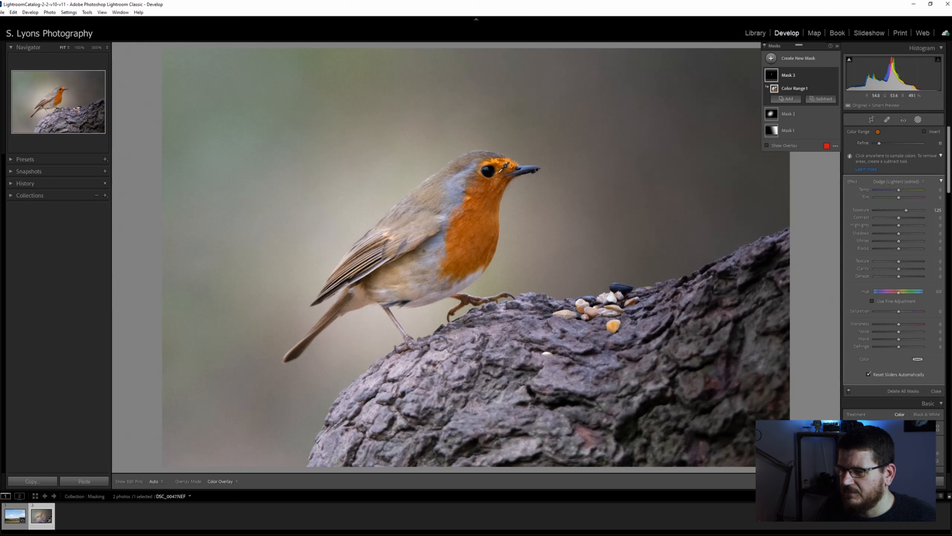
{"action": "mouse_move", "coordinate": [907, 212]}
{"action": "left_mouse_down"}
{"action": "mouse_move", "coordinate": [896, 213]}
{"action": "mouse_move", "coordinate": [904, 213]}
{"action": "left_mouse_up"}
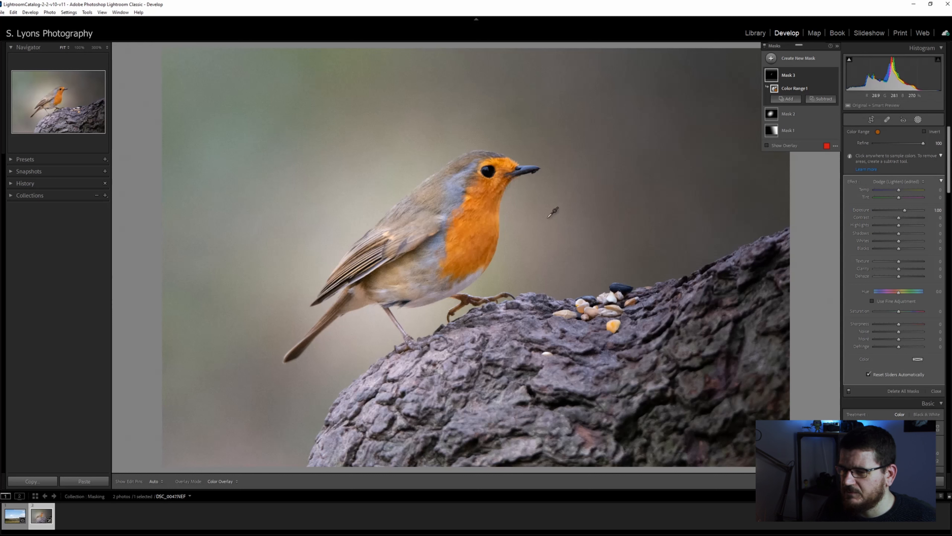
{"action": "mouse_move", "coordinate": [906, 210]}
{"action": "left_mouse_down"}
{"action": "mouse_move", "coordinate": [917, 213]}
{"action": "mouse_move", "coordinate": [901, 213]}
{"action": "left_mouse_up"}
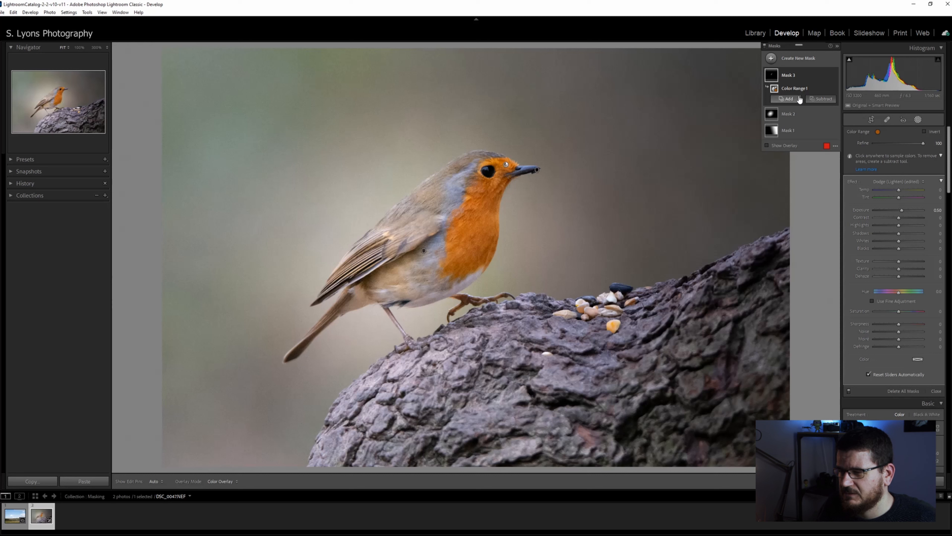
Add a luminance range mask sampled from the background around the robin, and widen its falloff to the full 0 to 100 range
{"action": "left_click", "coordinate": [771, 58]}
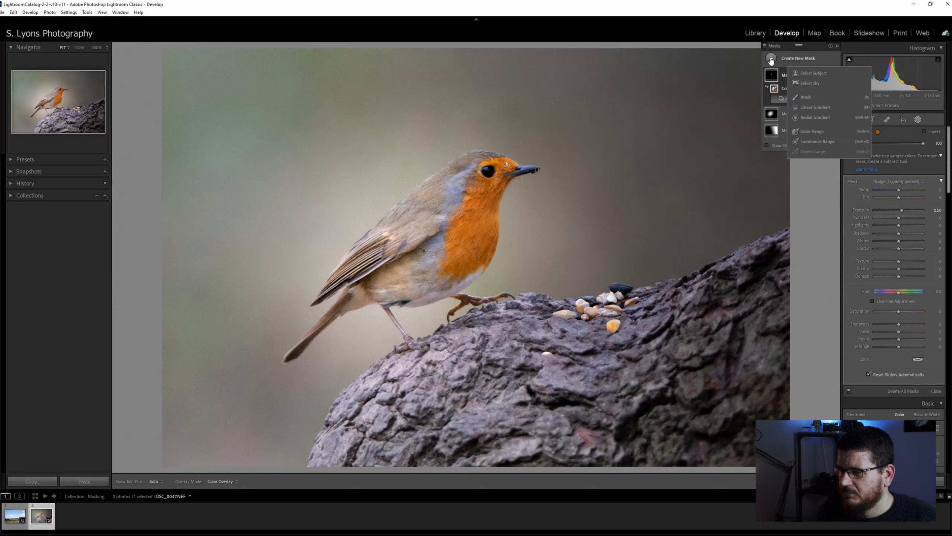
{"action": "left_click", "coordinate": [819, 142]}
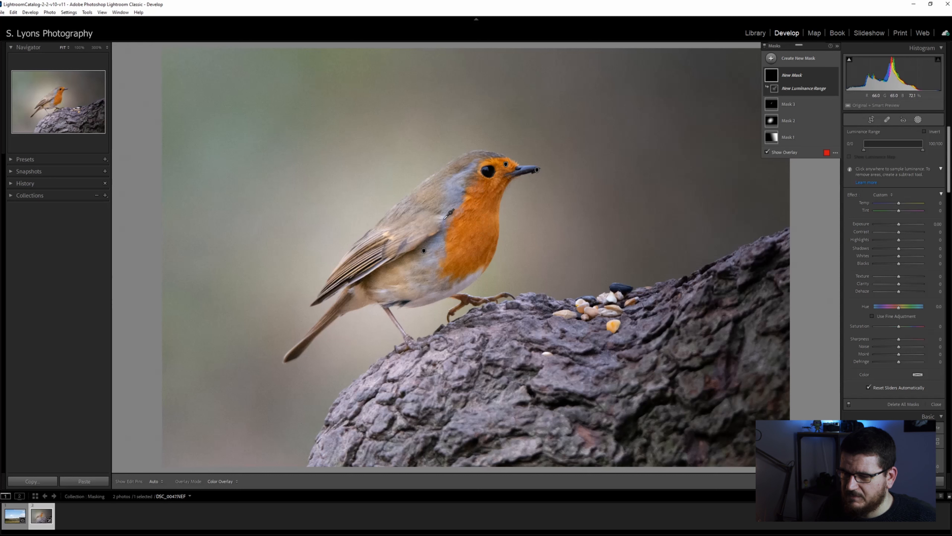
{"action": "left_click", "coordinate": [471, 279]}
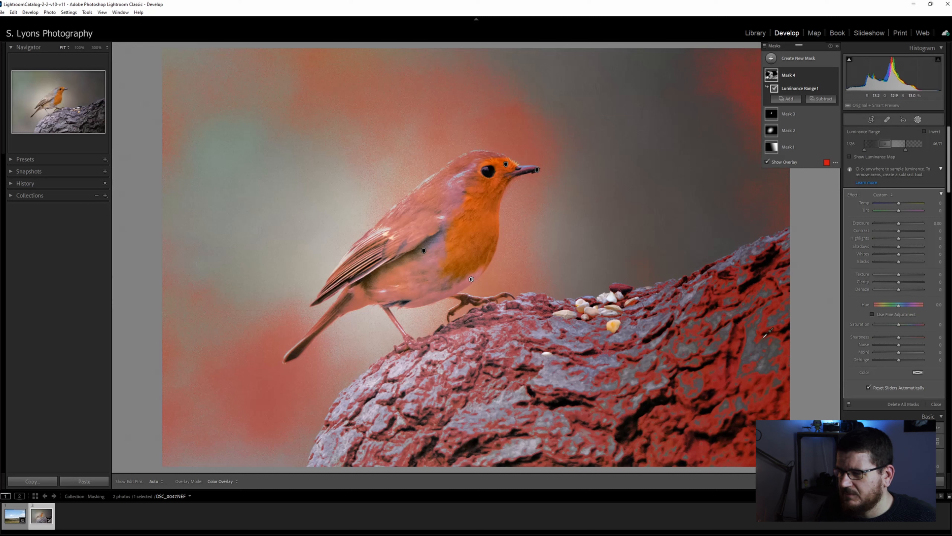
{"action": "left_click_drag", "start_coordinate": [864, 150], "coordinate": [901, 152]}
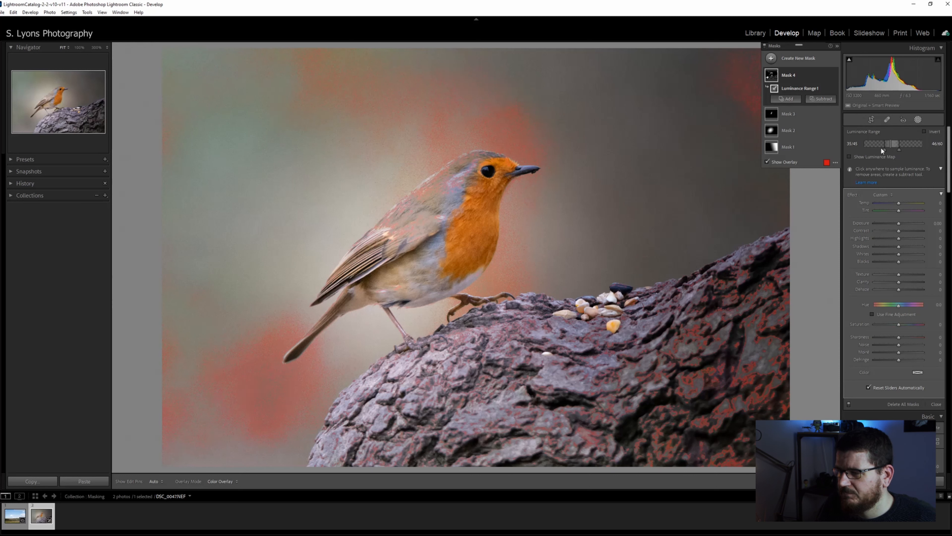
{"action": "left_click_drag", "start_coordinate": [880, 150], "coordinate": [851, 149]}
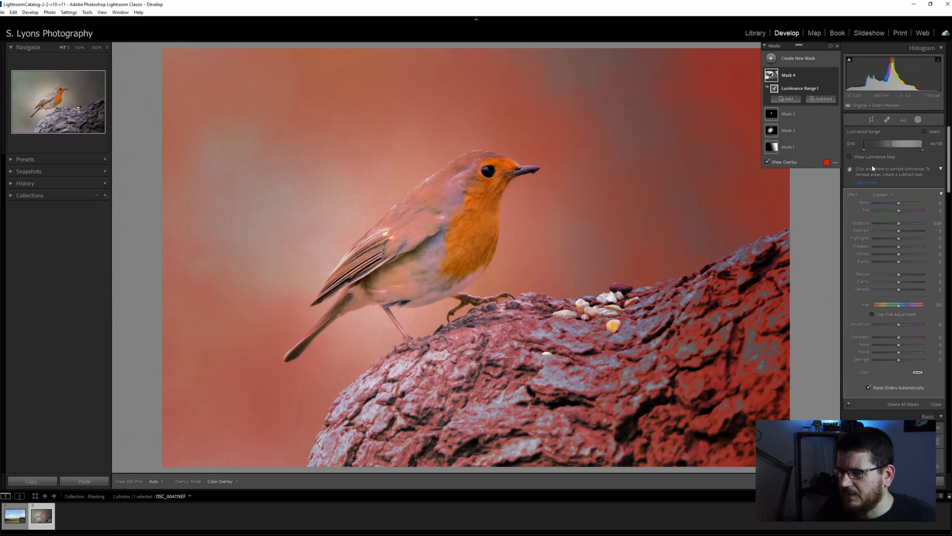
Try a slightly higher exposure on the luminance range mask, reset the exposure to 0, and show the mask overlay again
{"action": "mouse_move", "coordinate": [899, 223]}
{"action": "left_mouse_down"}
{"action": "mouse_move", "coordinate": [884, 220]}
{"action": "mouse_move", "coordinate": [908, 227]}
{"action": "mouse_move", "coordinate": [900, 226]}
{"action": "left_mouse_up"}
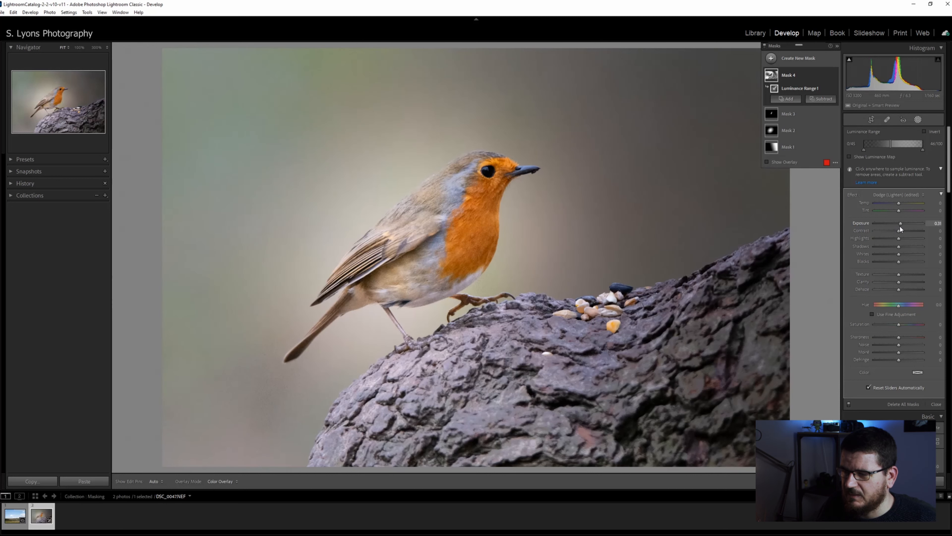
{"action": "double_click", "coordinate": [864, 223]}
{"action": "key", "text": "o"}
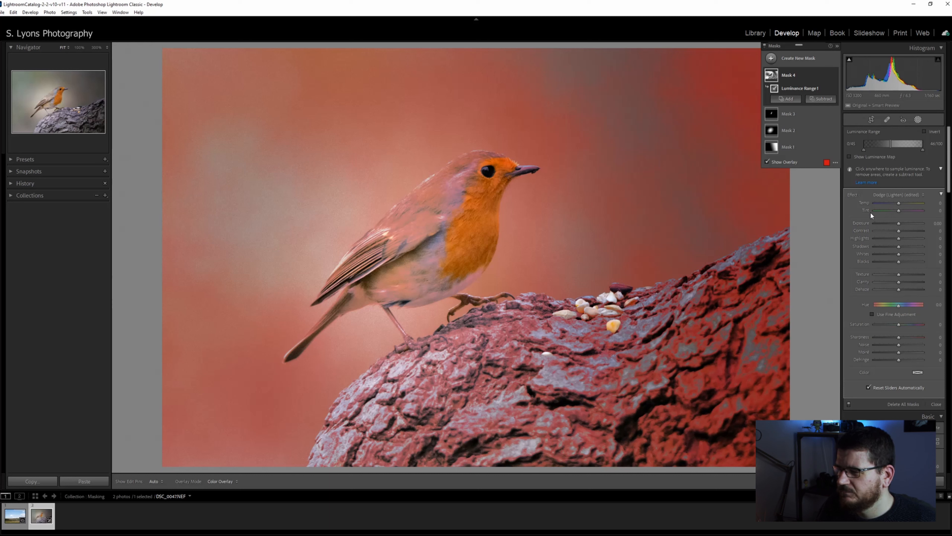
Open the choice of mask types for another new mask
{"action": "left_click", "coordinate": [772, 58]}
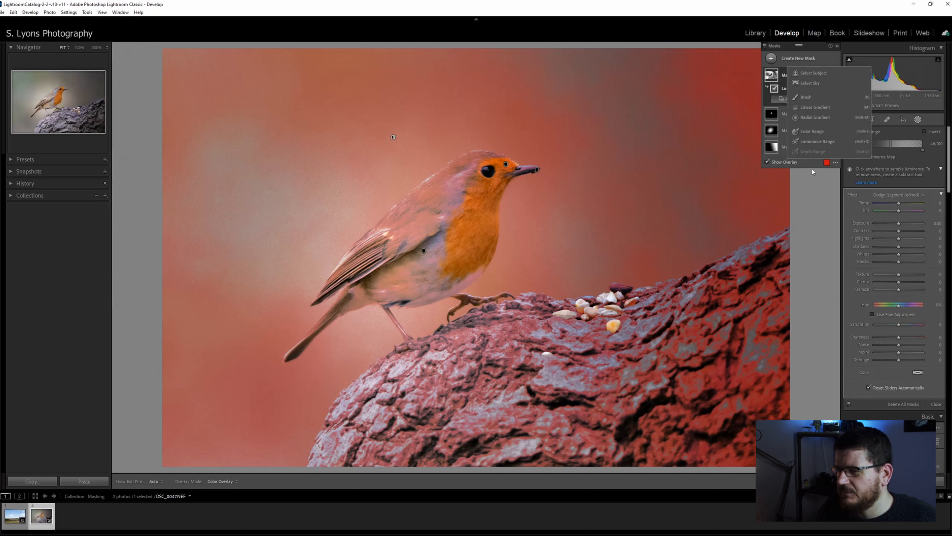